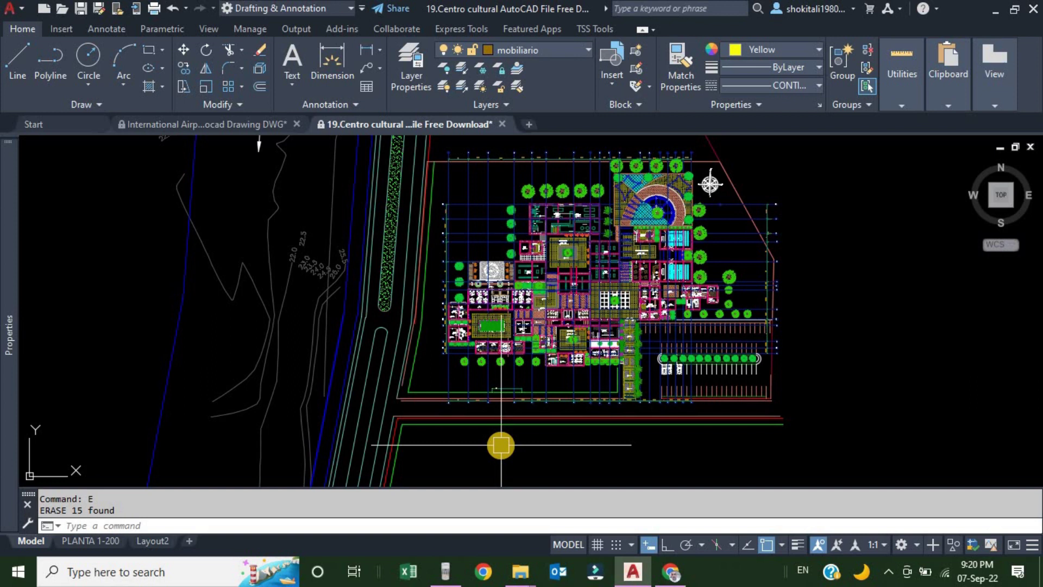
# - Pan and zoom to bring the green boundary corner below the building into view
pyautogui.moveTo(540, 429); pyautogui.dragTo(546, 322, button='middle')
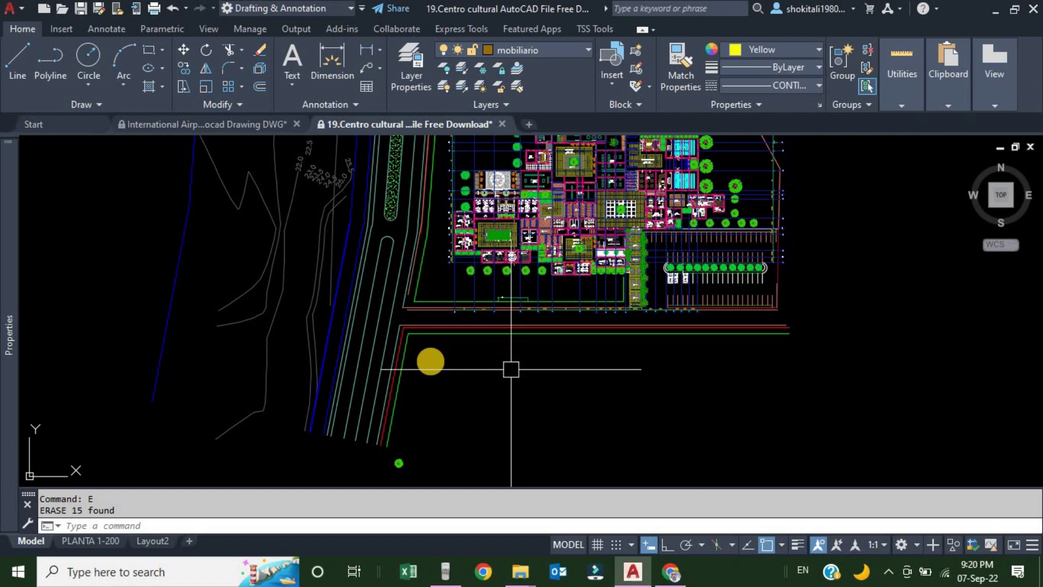
pyautogui.moveTo(452, 407); pyautogui.dragTo(440, 358, button='middle')
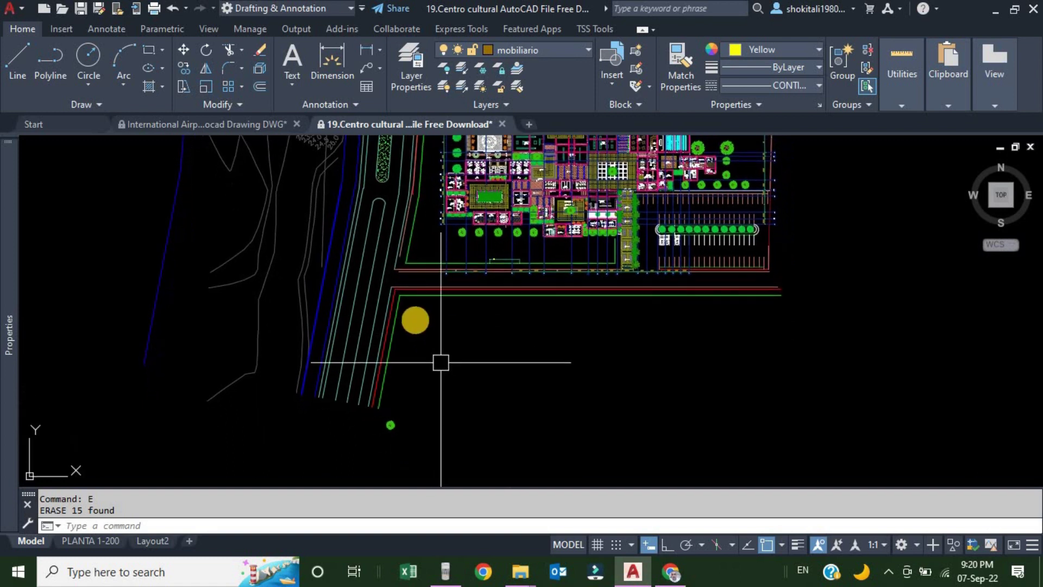
pyautogui.scroll(3, 412, 310)
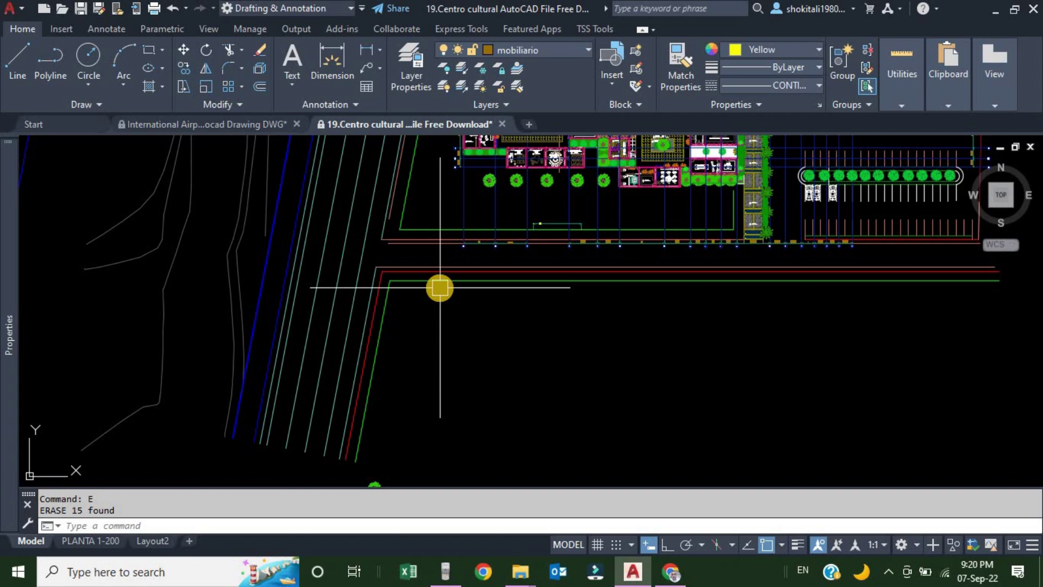
pyautogui.scroll(-1, 429, 294)
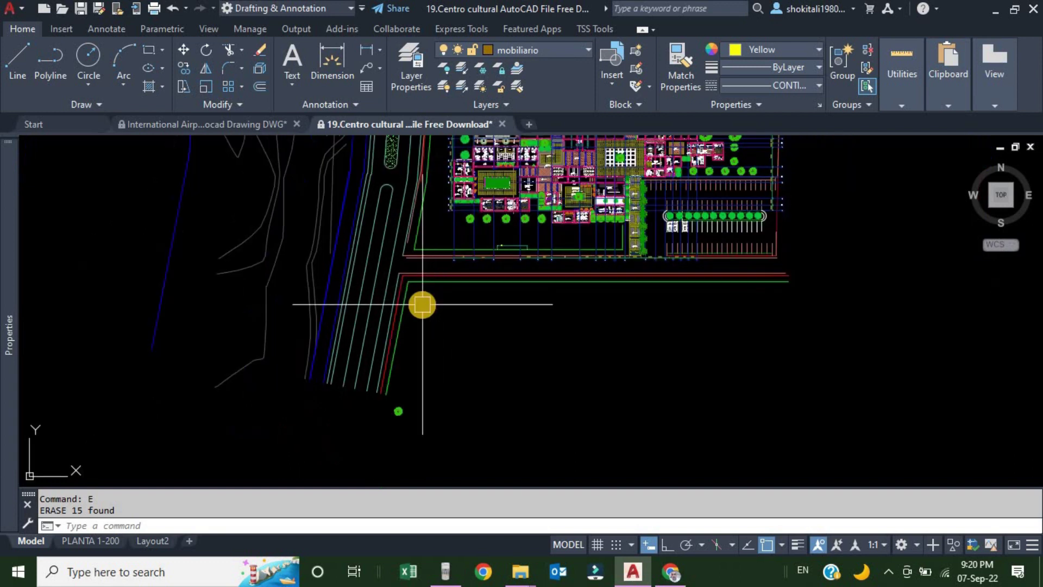
pyautogui.scroll(1, 383, 375)
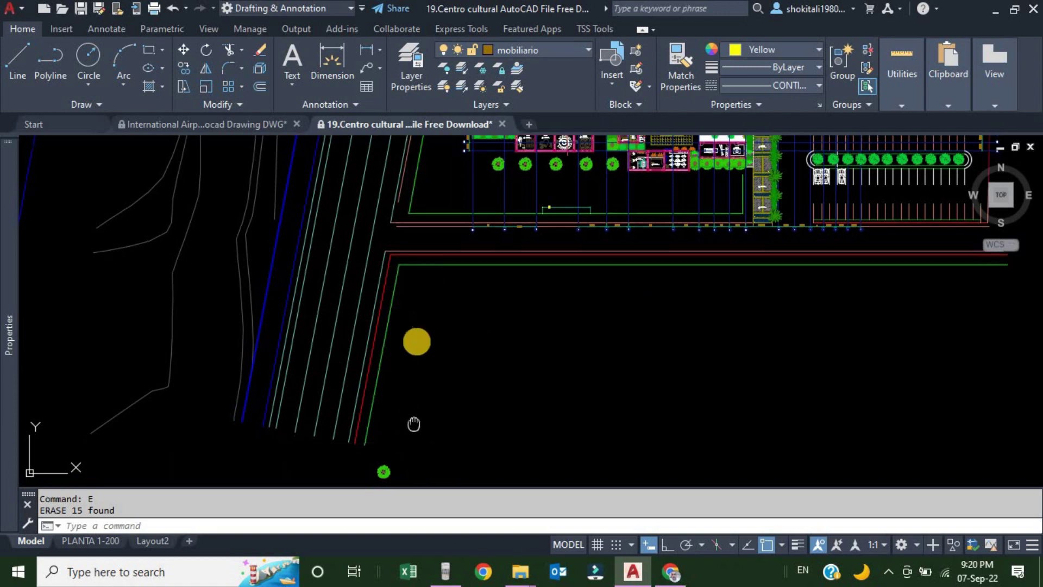
pyautogui.scroll(5, 386, 468)
pyautogui.scroll(3, 388, 374)
pyautogui.scroll(-1, 393, 370)
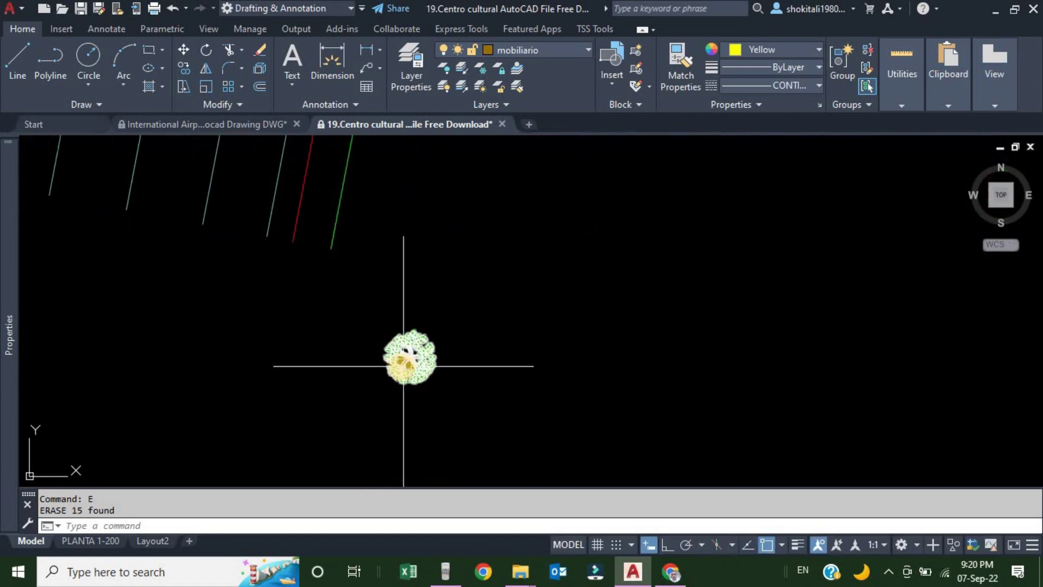
pyautogui.scroll(-3, 402, 356)
pyautogui.moveTo(431, 319)
pyautogui.mouseDown(button='middle')
pyautogui.moveTo(487, 264)
pyautogui.moveTo(317, 308)
pyautogui.mouseUp(button='middle')
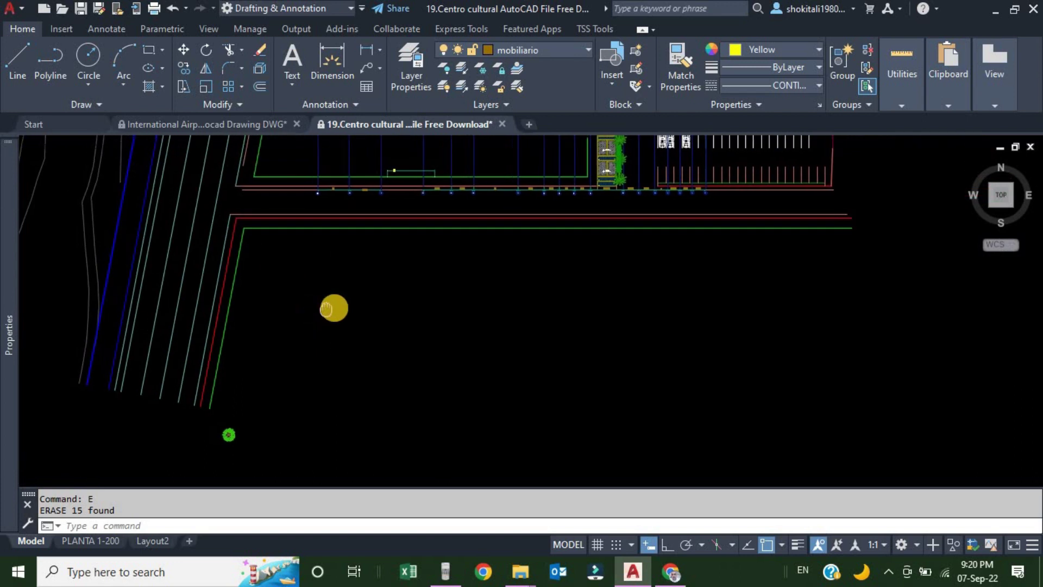
pyautogui.scroll(3, 263, 225)
# - Select the green boundary polyline and zoom around its corner to see its full extent
pyautogui.click(276, 235)
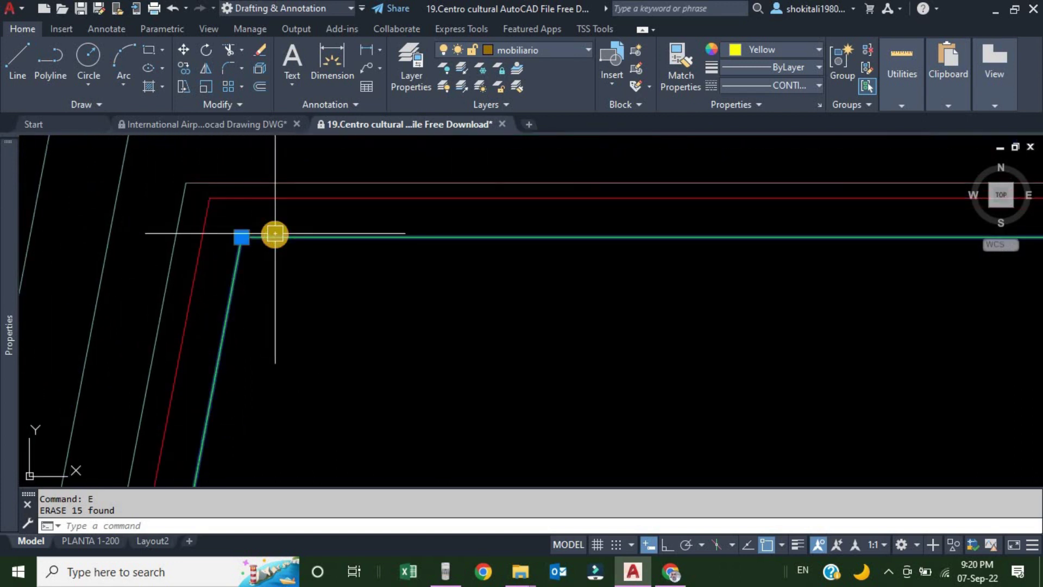
pyautogui.scroll(-4, 278, 234)
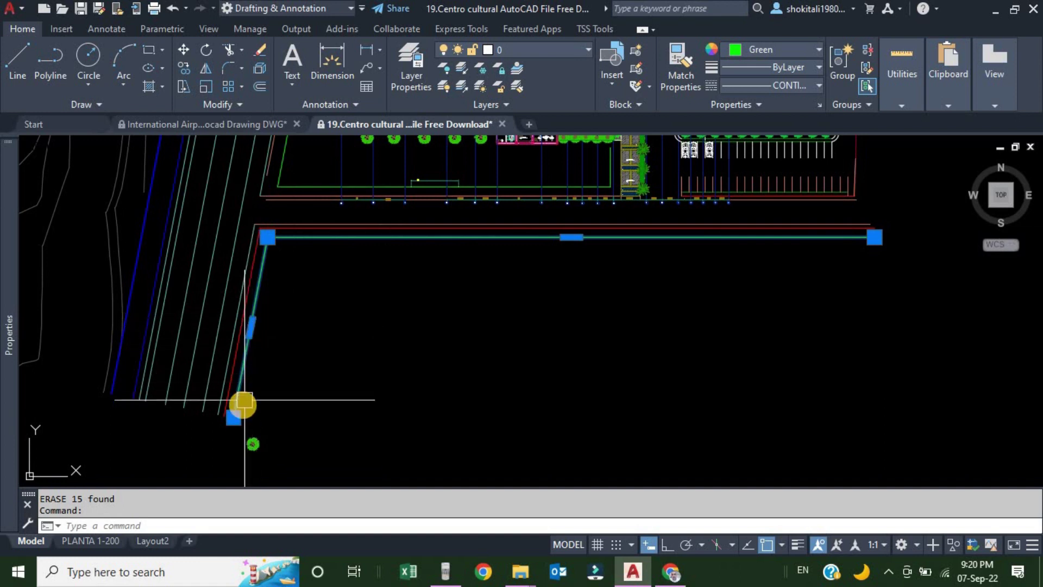
pyautogui.moveTo(242, 399); pyautogui.dragTo(277, 308, button='middle')
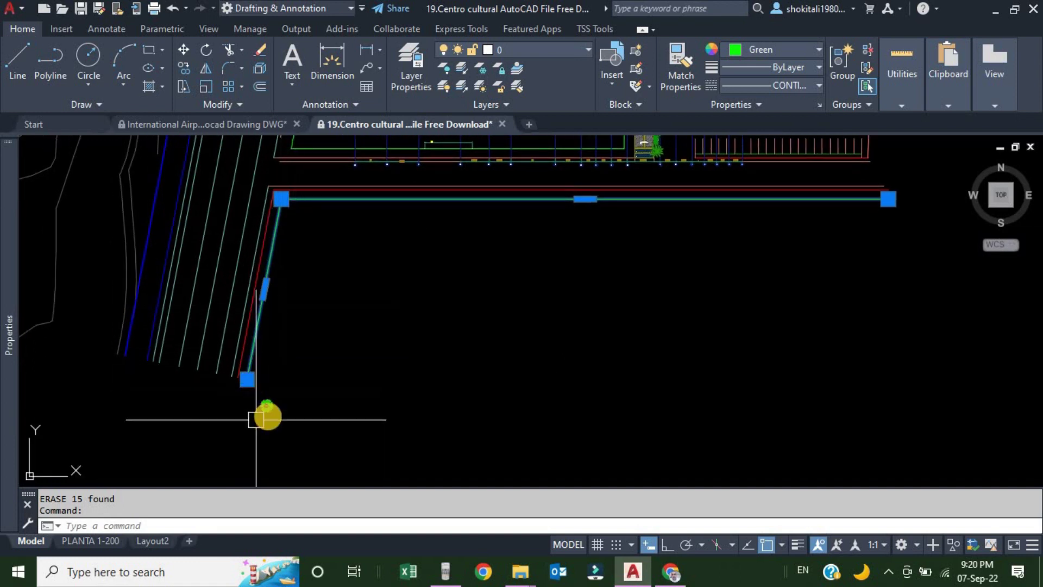
pyautogui.scroll(6, 263, 414)
pyautogui.scroll(-8, 277, 369)
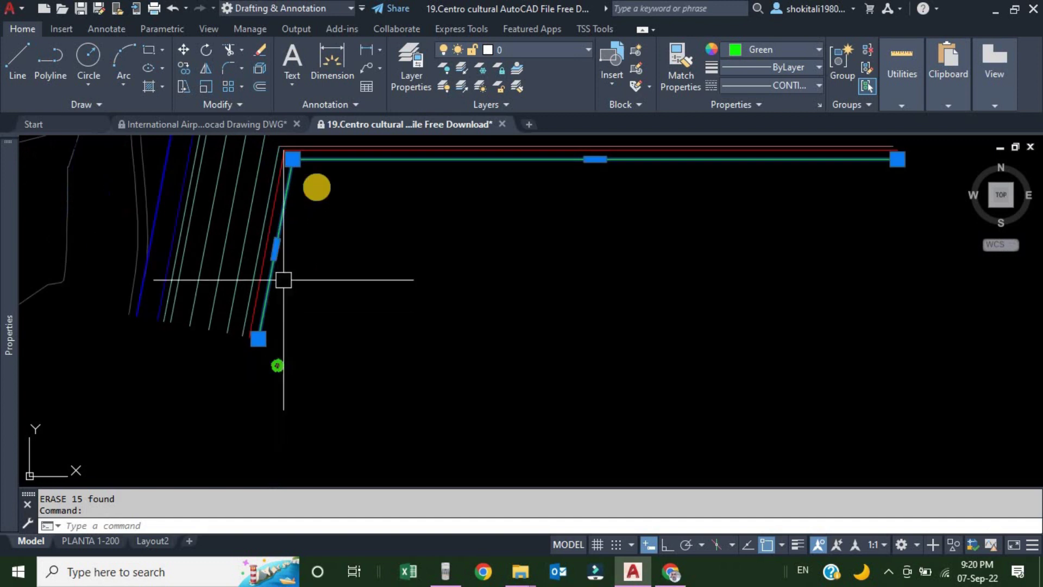
pyautogui.scroll(2, 290, 367)
pyautogui.scroll(2, 279, 345)
pyautogui.scroll(-3, 282, 338)
pyautogui.moveTo(358, 272); pyautogui.dragTo(359, 334, button='middle')
pyautogui.scroll(-3, 321, 396)
pyautogui.scroll(-2, 326, 379)
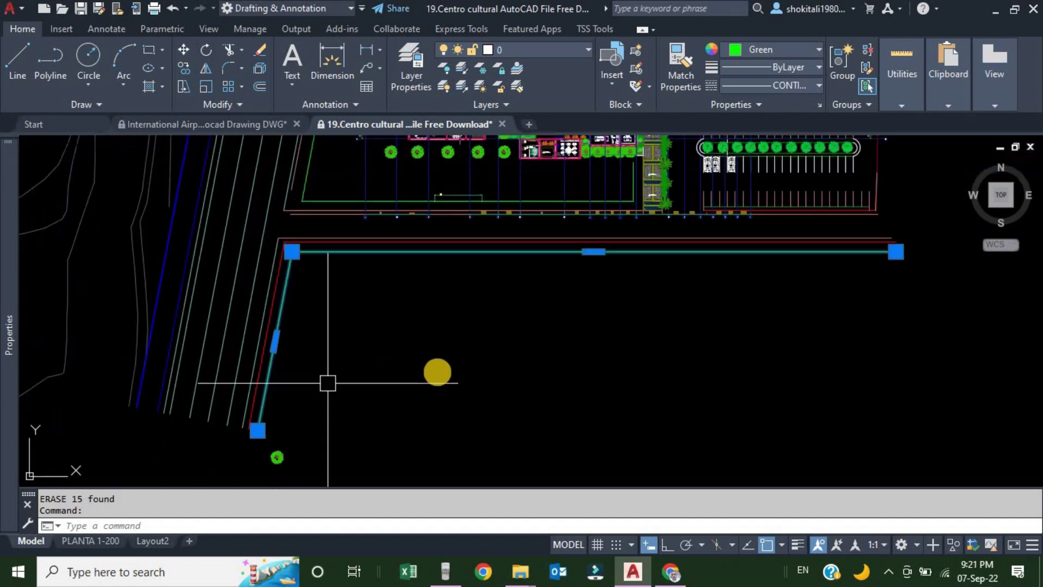
# - Clear the selection and start DIVIDE from the Draw panel slide-out
pyautogui.press('Escape')
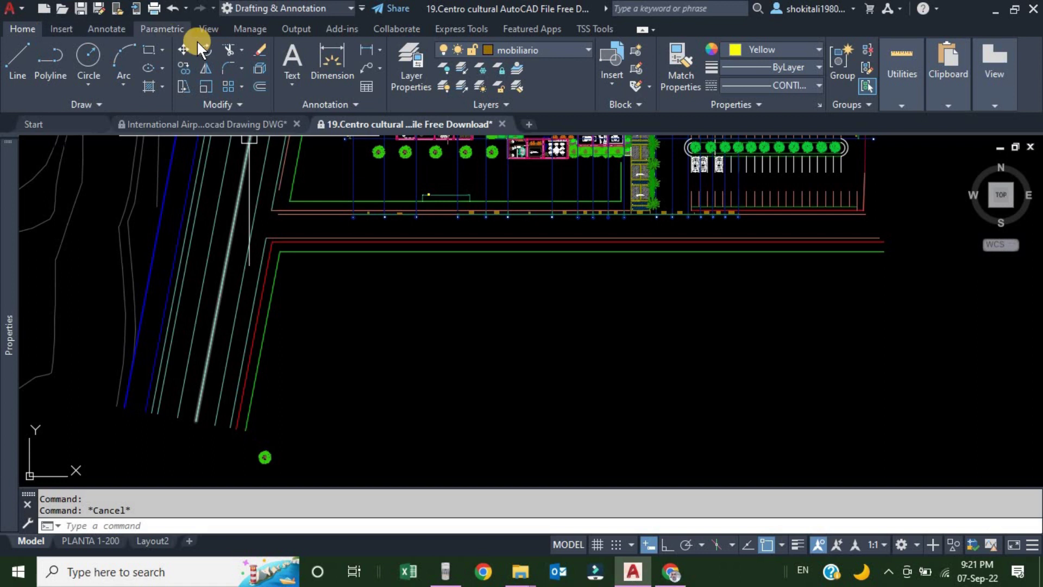
pyautogui.click(99, 103)
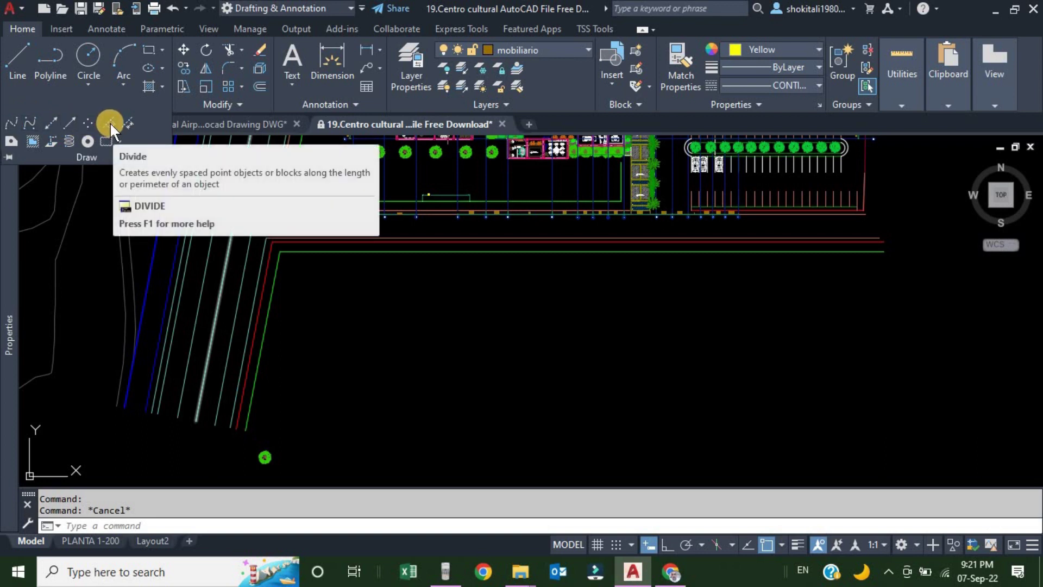
pyautogui.click(108, 119)
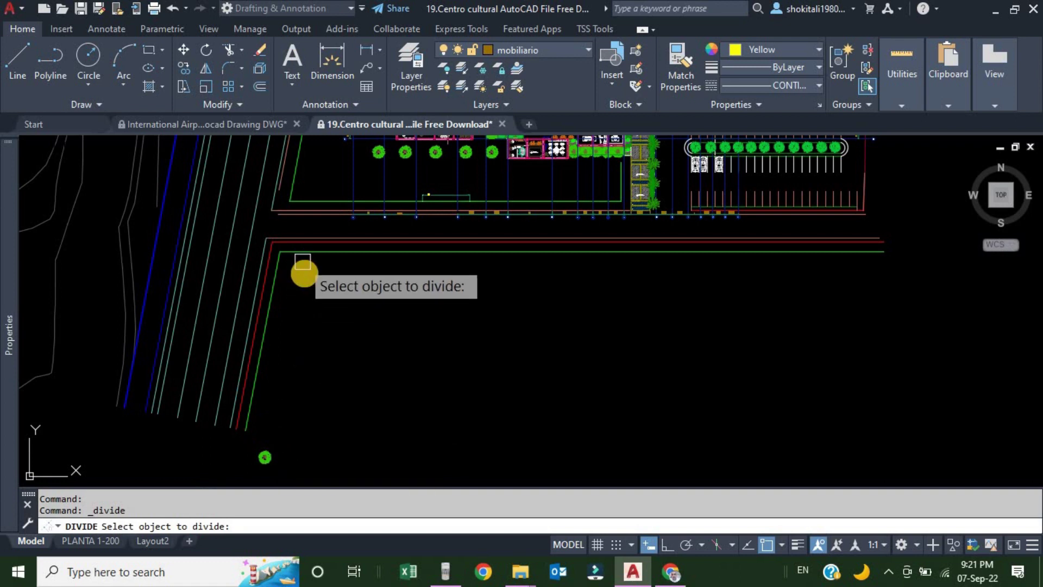
# - Zoom to the corner and divide the green boundary polyline into 20 equal segments
pyautogui.scroll(3, 303, 273)
pyautogui.moveTo(302, 273); pyautogui.dragTo(488, 199, button='middle')
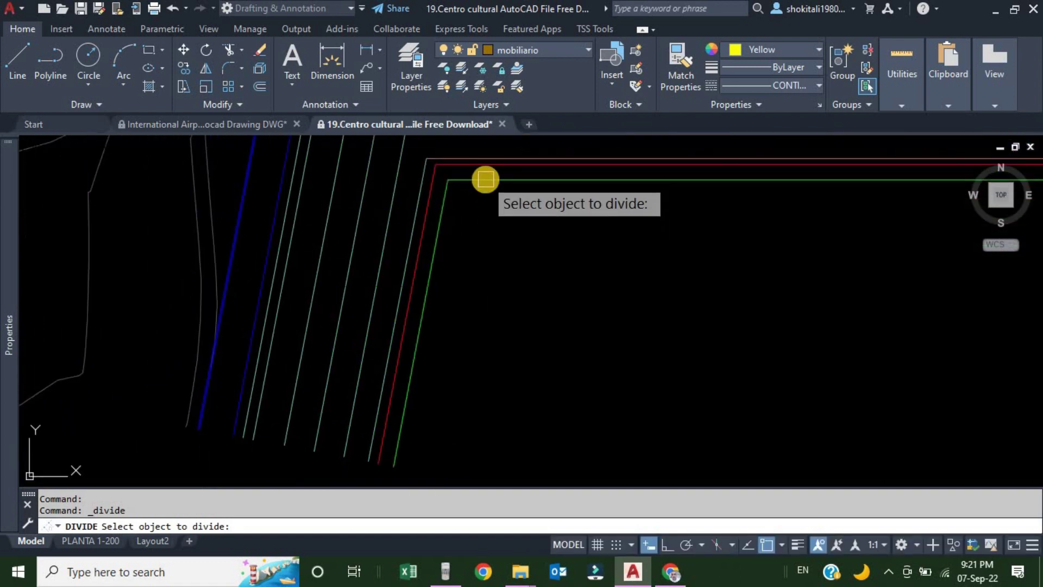
pyautogui.click(485, 179)
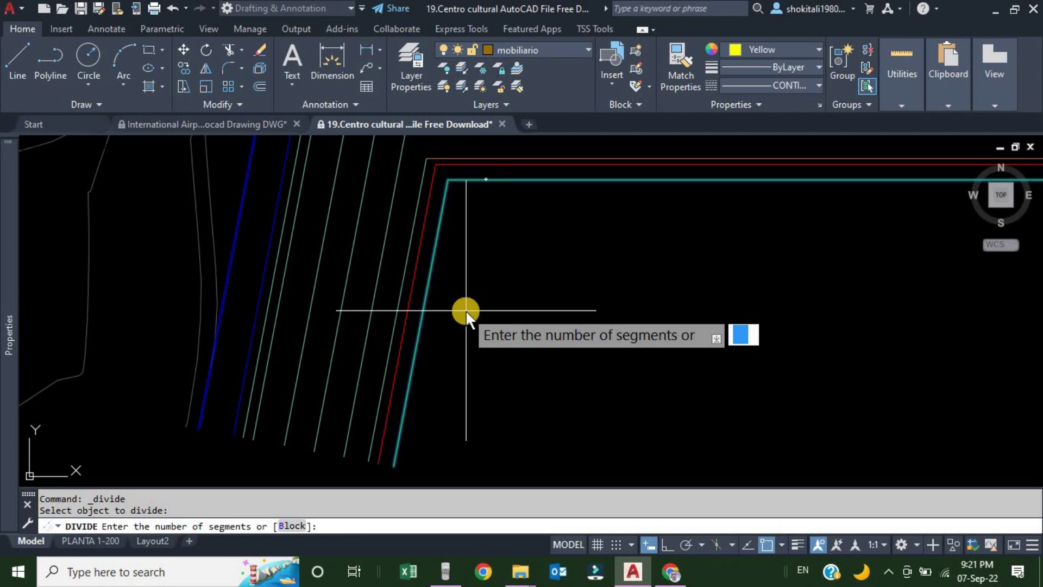
pyautogui.write('20')
pyautogui.press('Return')
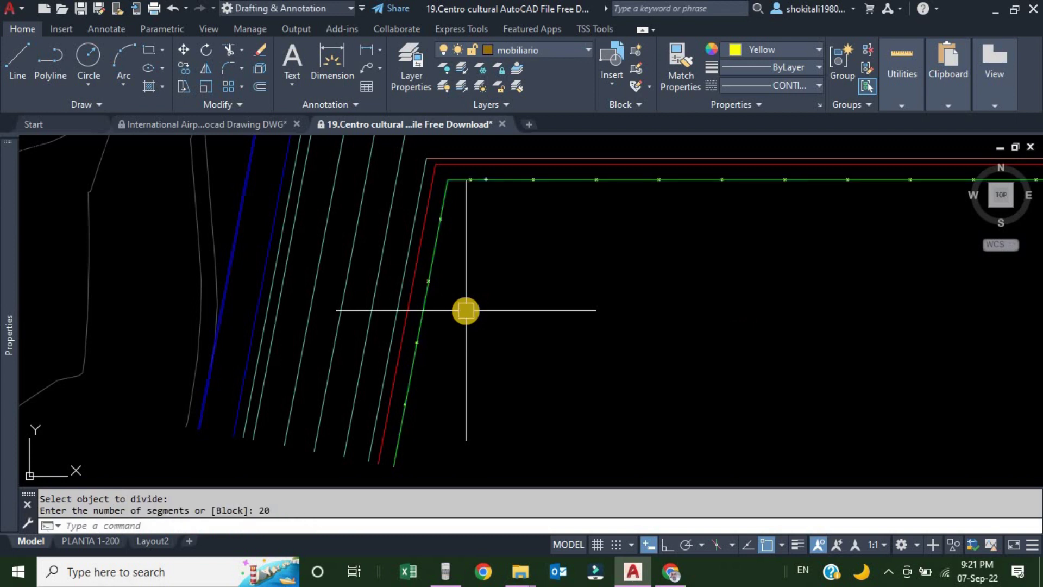
pyautogui.scroll(-3, 543, 196)
pyautogui.scroll(3, 890, 186)
pyautogui.scroll(2, 734, 215)
pyautogui.scroll(2, 735, 215)
pyautogui.scroll(3, 706, 168)
pyautogui.scroll(-3, 678, 182)
pyautogui.scroll(3, 595, 182)
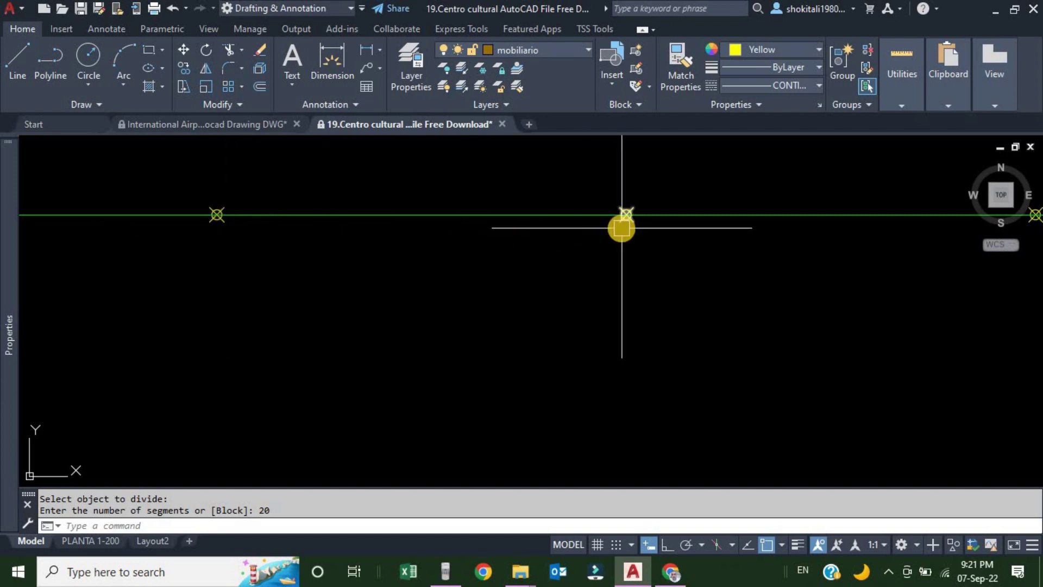
pyautogui.scroll(-5, 619, 231)
pyautogui.scroll(-2, 597, 239)
pyautogui.scroll(2, 416, 253)
pyautogui.scroll(3, 424, 223)
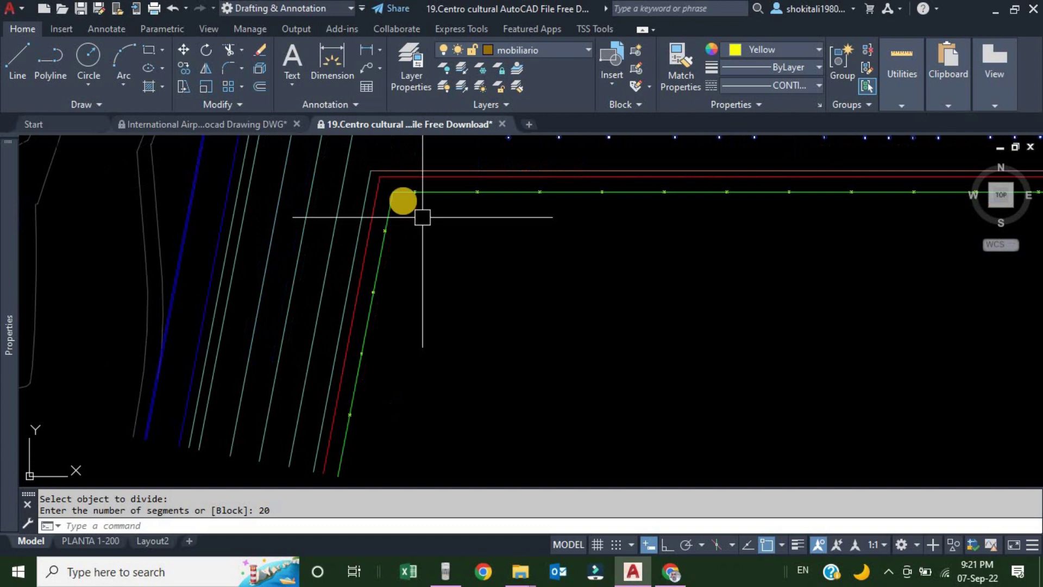
pyautogui.scroll(3, 478, 191)
pyautogui.scroll(1, 473, 182)
pyautogui.scroll(-1, 464, 185)
pyautogui.scroll(-2, 461, 217)
pyautogui.moveTo(462, 250)
pyautogui.mouseDown(button='middle')
pyautogui.moveTo(455, 305)
pyautogui.moveTo(431, 338)
pyautogui.mouseUp(button='middle')
pyautogui.scroll(6, 413, 375)
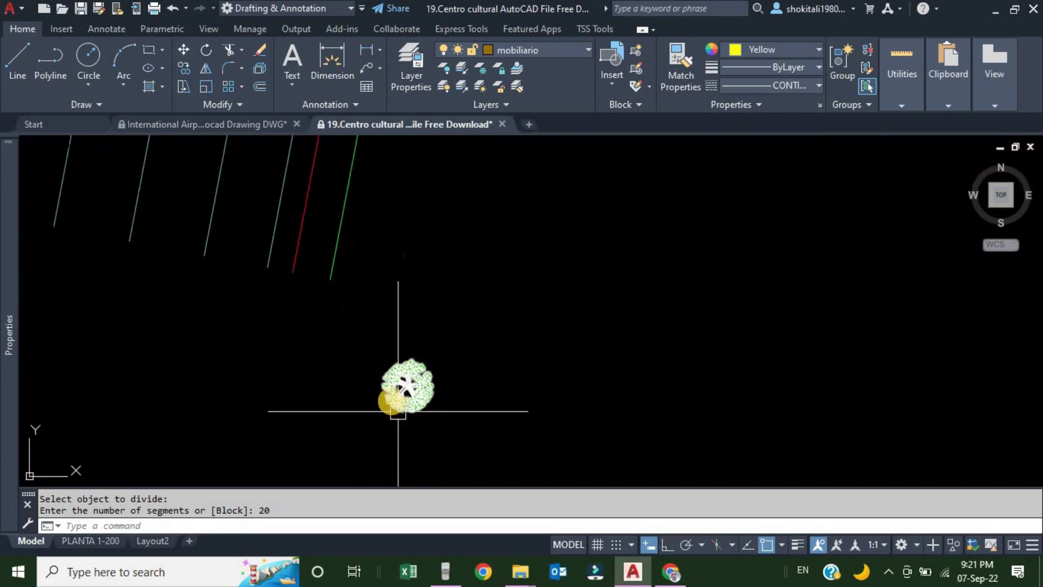
pyautogui.scroll(2, 386, 337)
pyautogui.scroll(1, 446, 380)
pyautogui.scroll(-6, 435, 380)
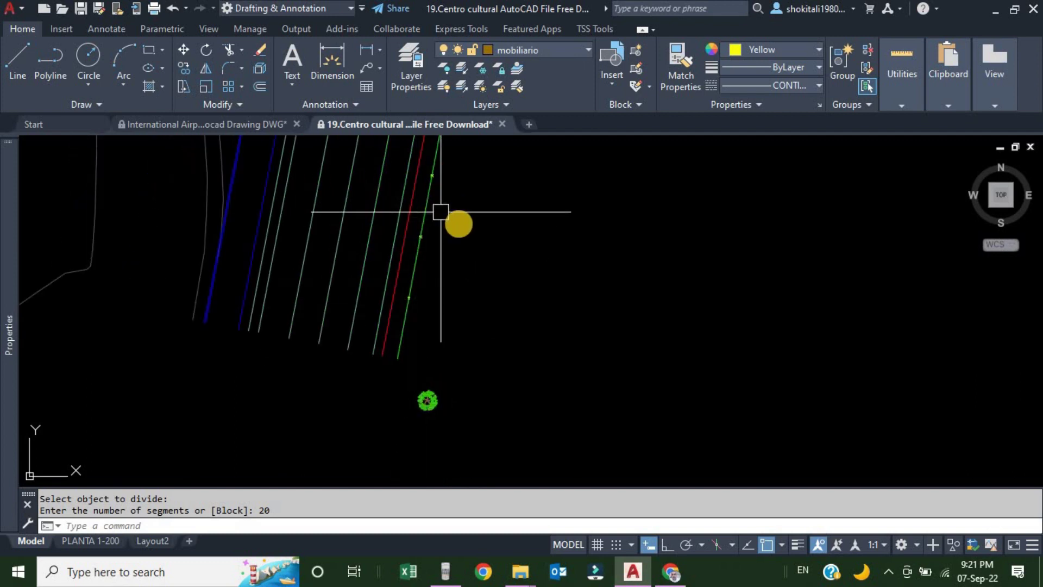
pyautogui.scroll(-1, 462, 220)
pyautogui.moveTo(480, 224); pyautogui.dragTo(485, 259, button='middle')
pyautogui.scroll(2, 454, 247)
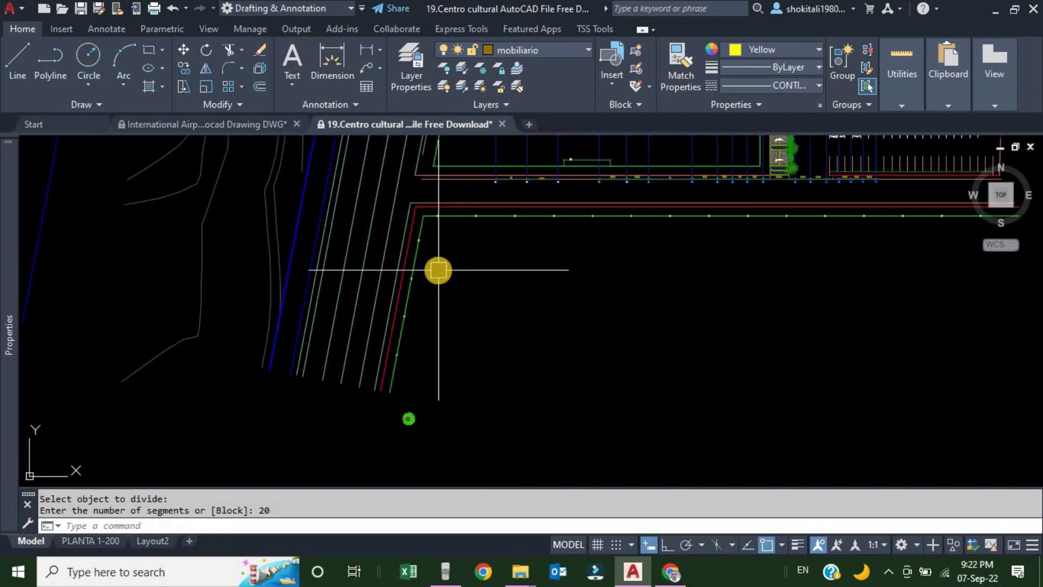
pyautogui.moveTo(631, 275); pyautogui.dragTo(501, 292, button='middle')
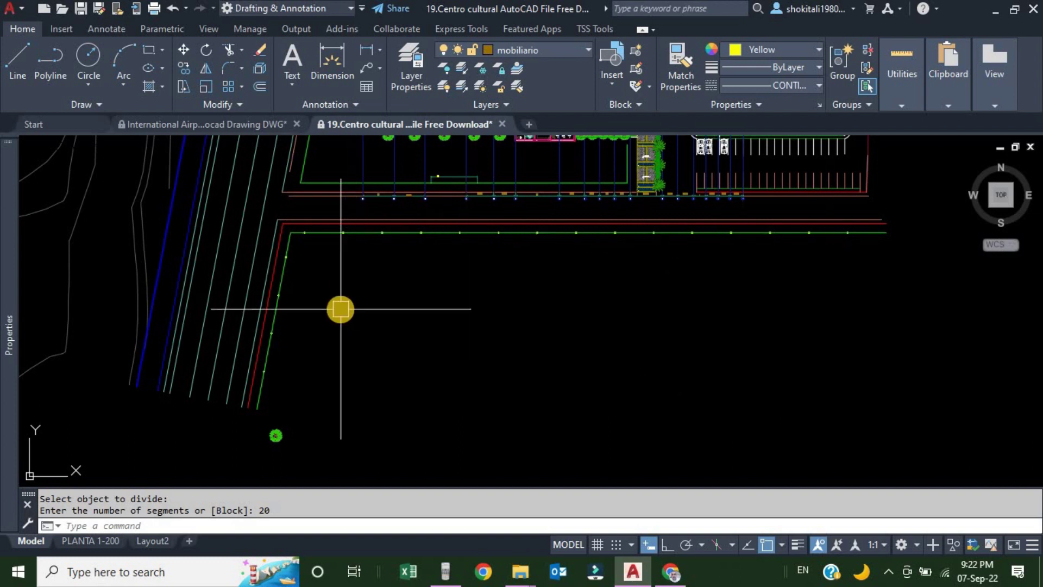
pyautogui.moveTo(332, 369); pyautogui.dragTo(350, 359, button='middle')
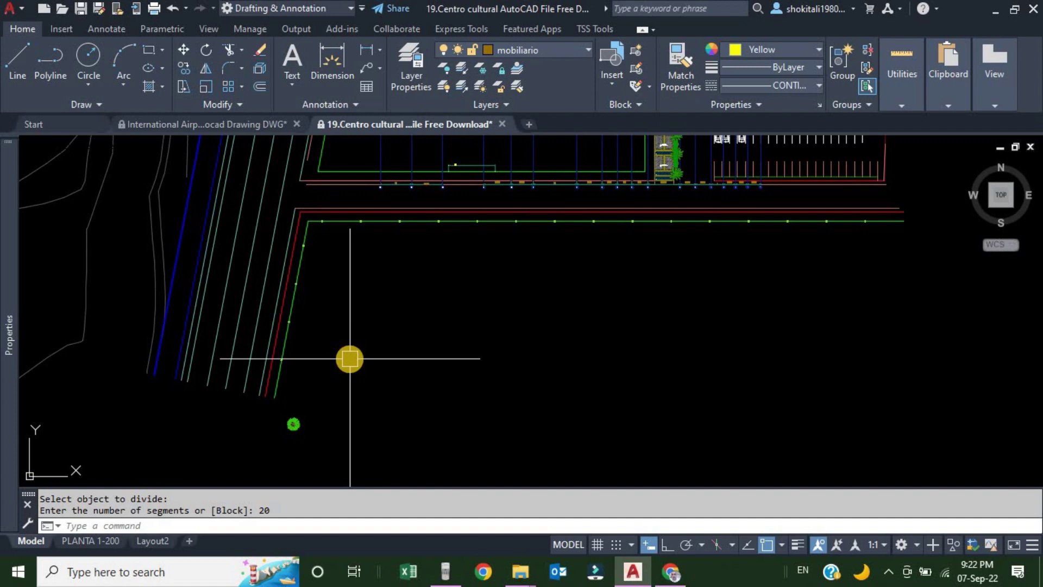
# - Restart DIVIDE, pick the green boundary polyline, and focus the command line for the prompt
pyautogui.write('DIv')
pyautogui.press('Return')
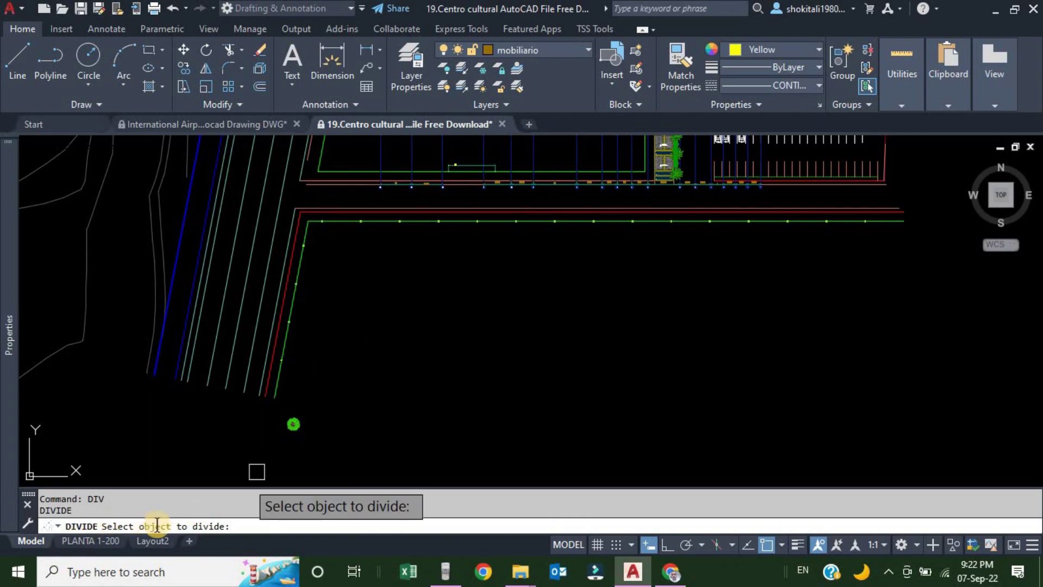
pyautogui.scroll(4, 343, 223)
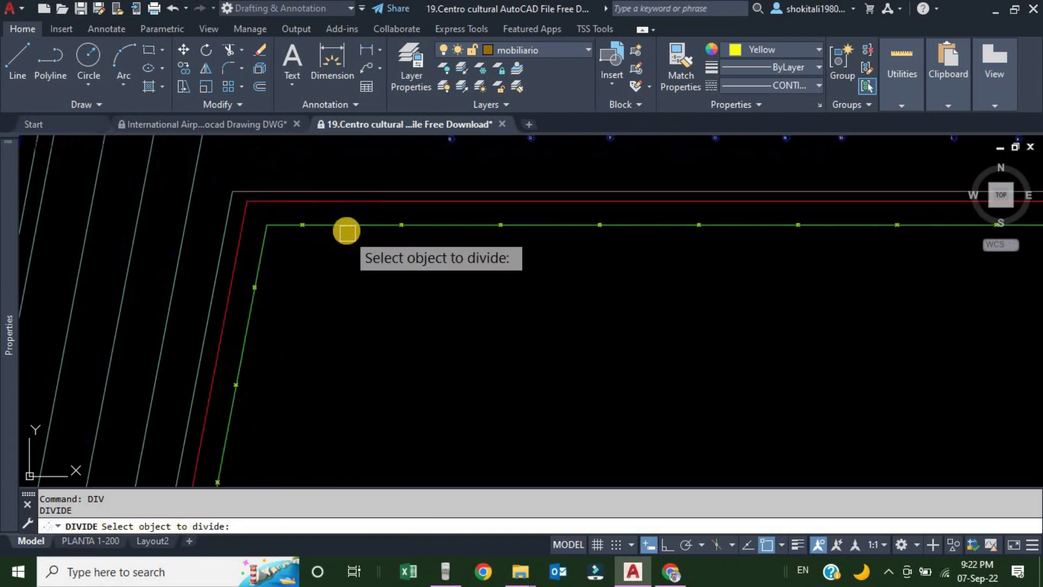
pyautogui.click(346, 228)
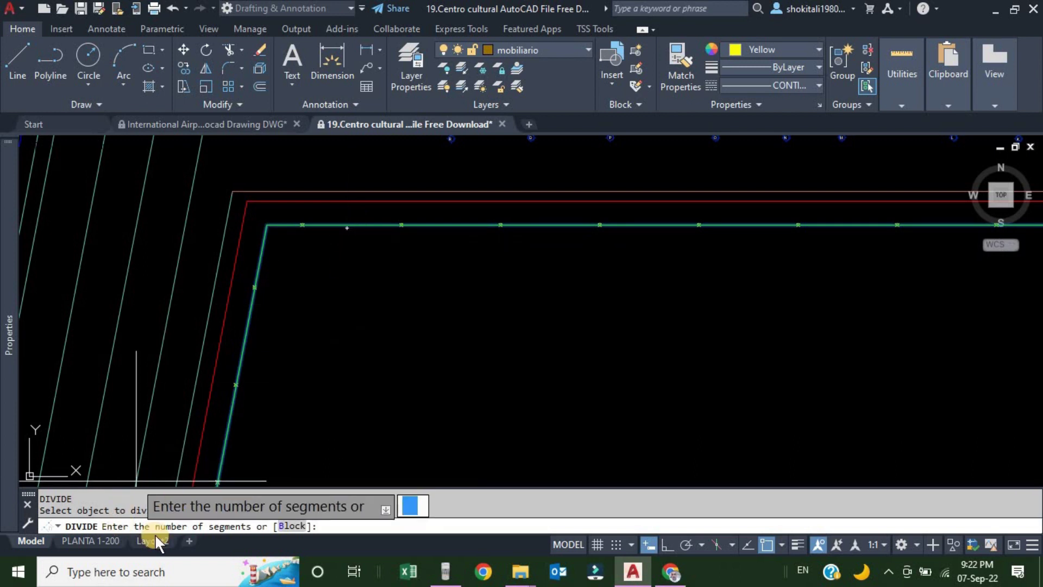
pyautogui.click(114, 526)
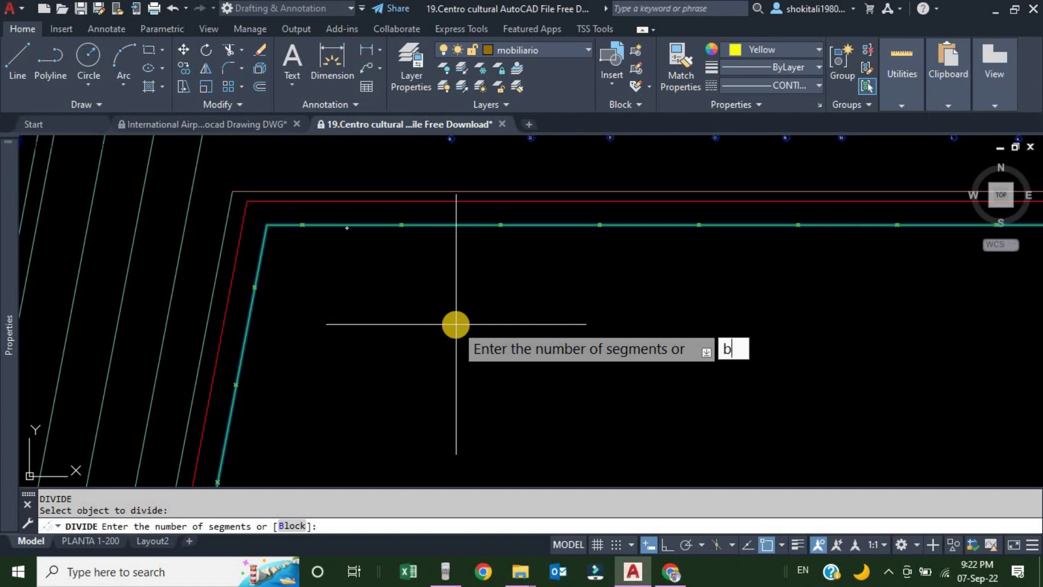
# - Choose Block, insert tree-101 aligned with the polyline, and divide it into 20 segments
pyautogui.press('Return')
pyautogui.scroll(-4, 427, 318)
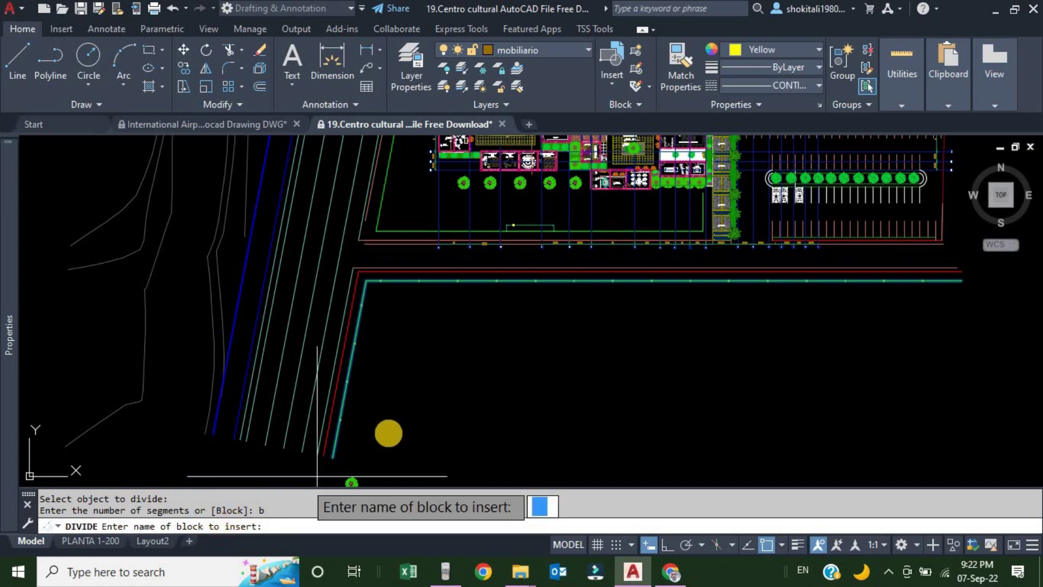
pyautogui.scroll(2, 419, 333)
pyautogui.scroll(2, 387, 372)
pyautogui.scroll(3, 386, 283)
pyautogui.write('tree-101')
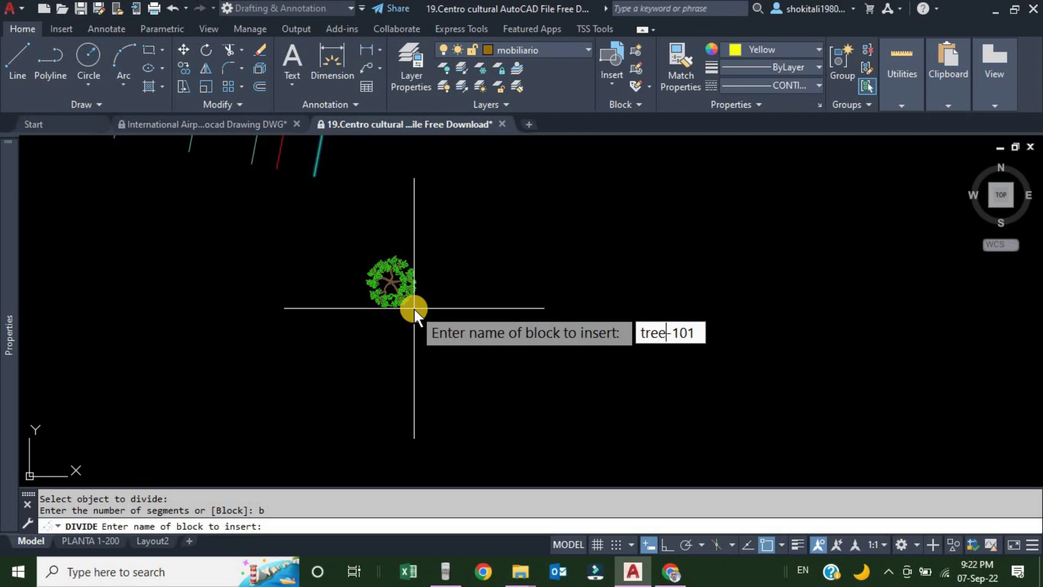
pyautogui.press('Return')
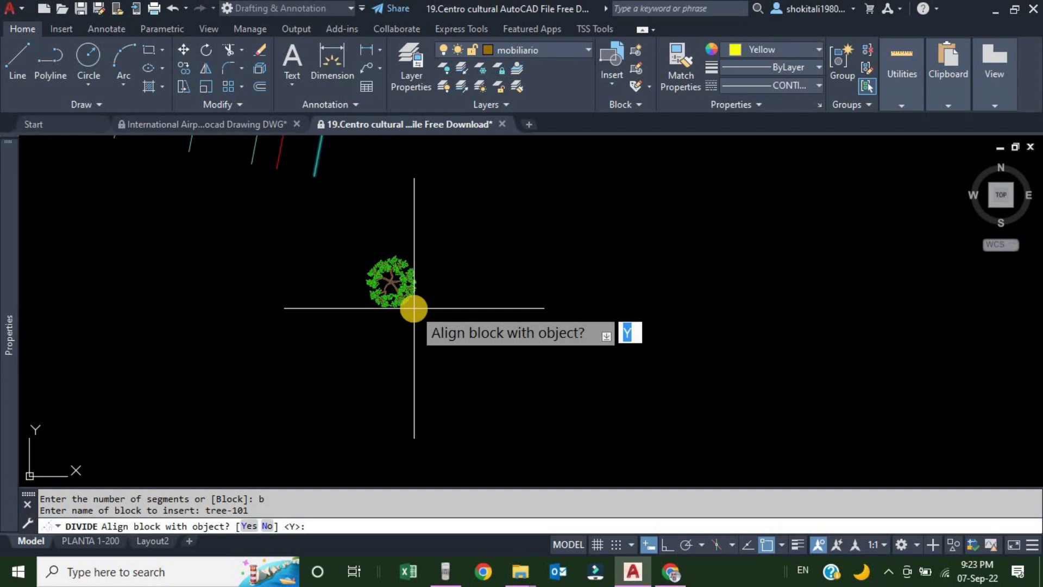
pyautogui.press('Return')
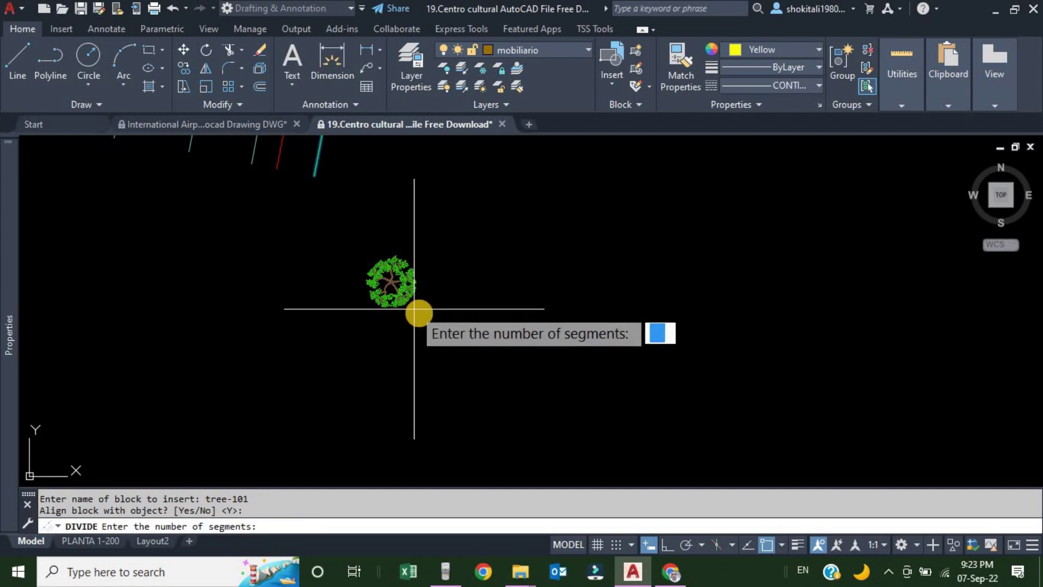
pyautogui.scroll(-3, 414, 308)
pyautogui.scroll(-2, 426, 226)
pyautogui.scroll(4, 426, 224)
pyautogui.scroll(2, 427, 238)
pyautogui.scroll(-4, 426, 238)
pyautogui.write('20')
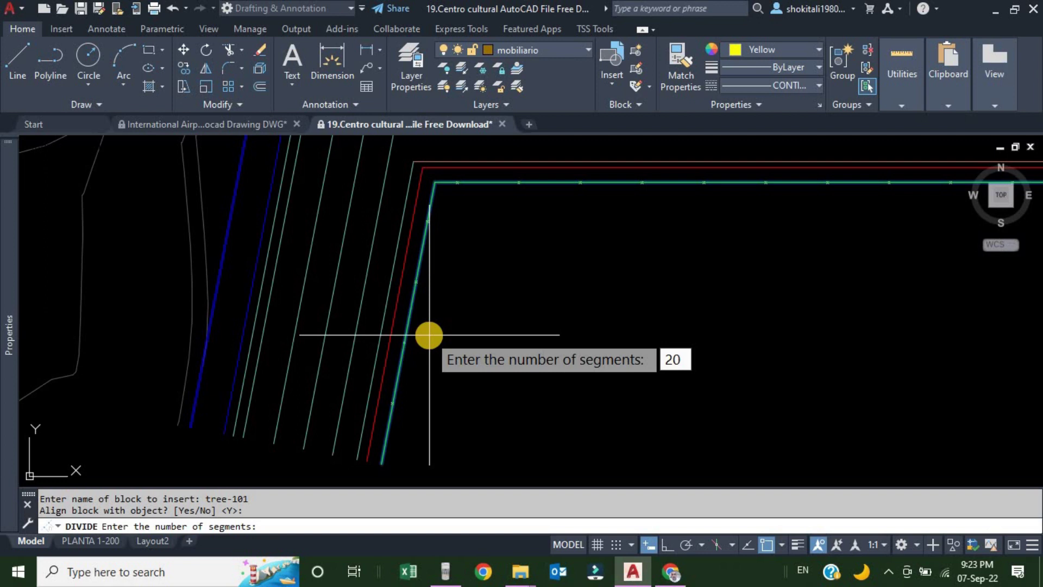
pyautogui.press('Return')
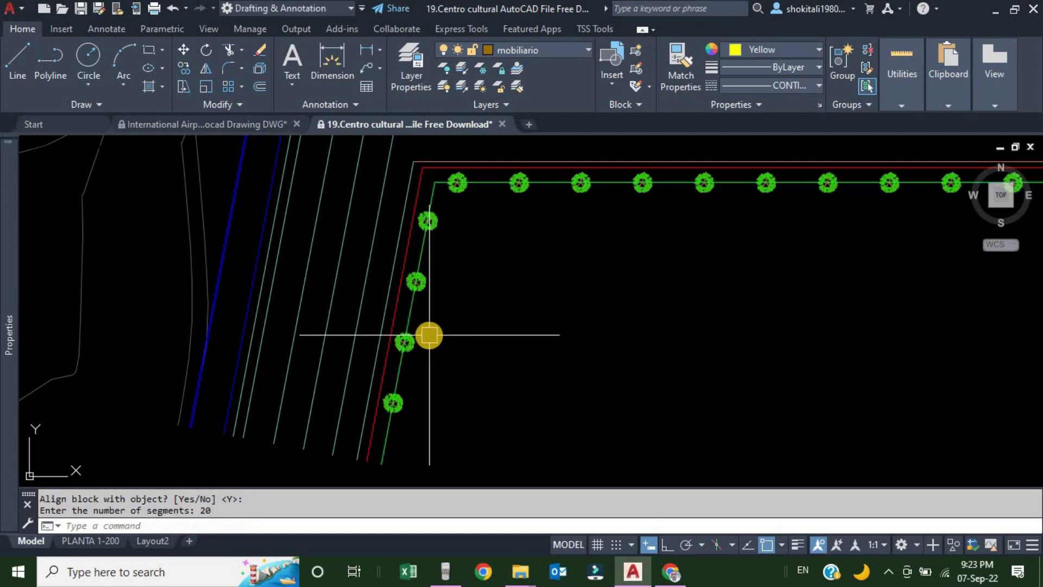
pyautogui.scroll(5, 473, 174)
pyautogui.scroll(3, 296, 345)
pyautogui.scroll(3, 356, 401)
pyautogui.scroll(-4, 340, 337)
pyautogui.scroll(2, 373, 325)
pyautogui.scroll(1, 456, 304)
pyautogui.scroll(1, 476, 288)
pyautogui.scroll(-4, 483, 304)
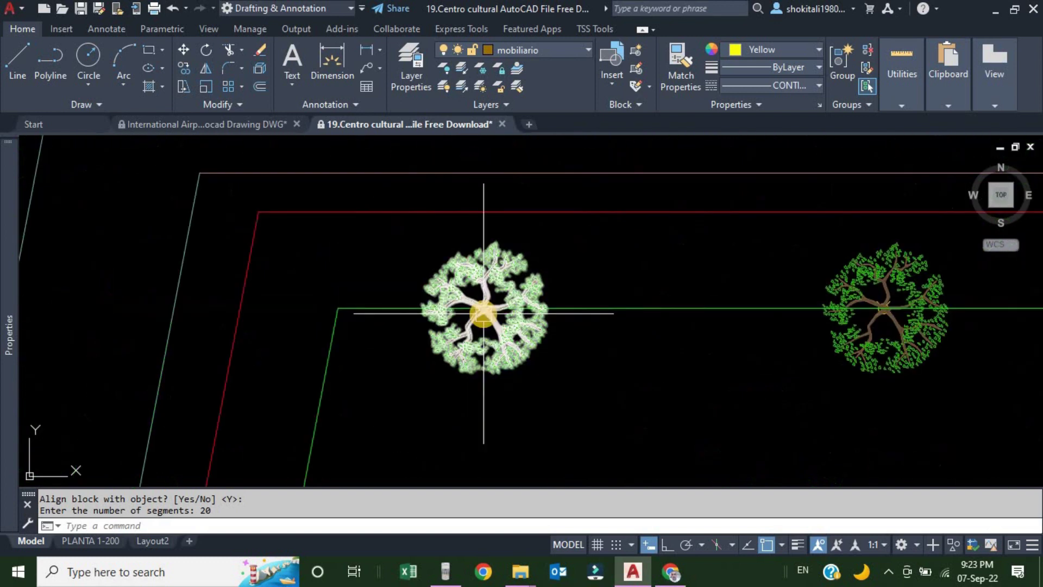
pyautogui.scroll(-4, 483, 306)
pyautogui.moveTo(946, 299); pyautogui.dragTo(554, 321, button='middle')
pyautogui.scroll(-1, 525, 332)
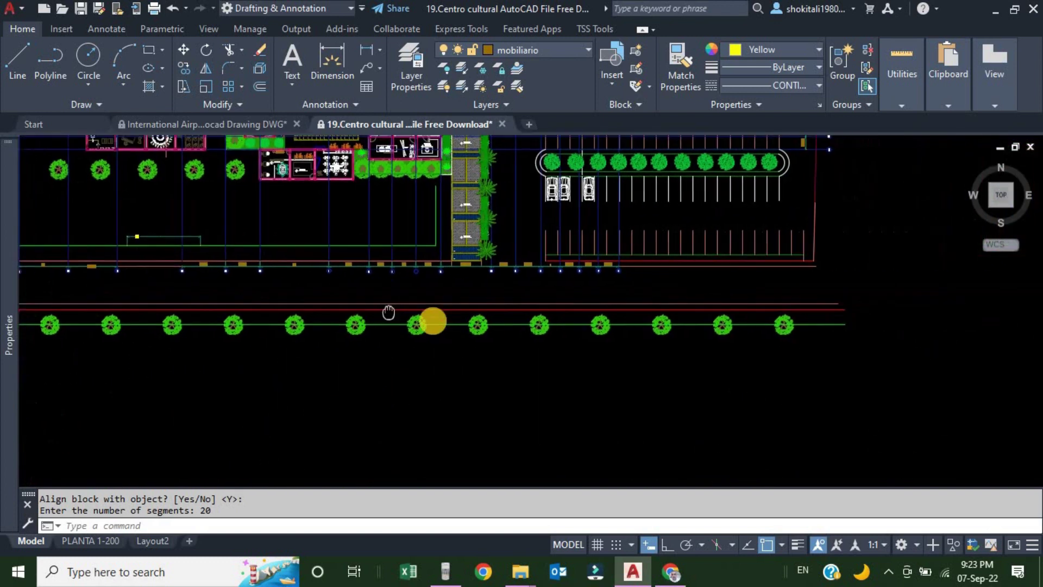
pyautogui.scroll(-3, 788, 320)
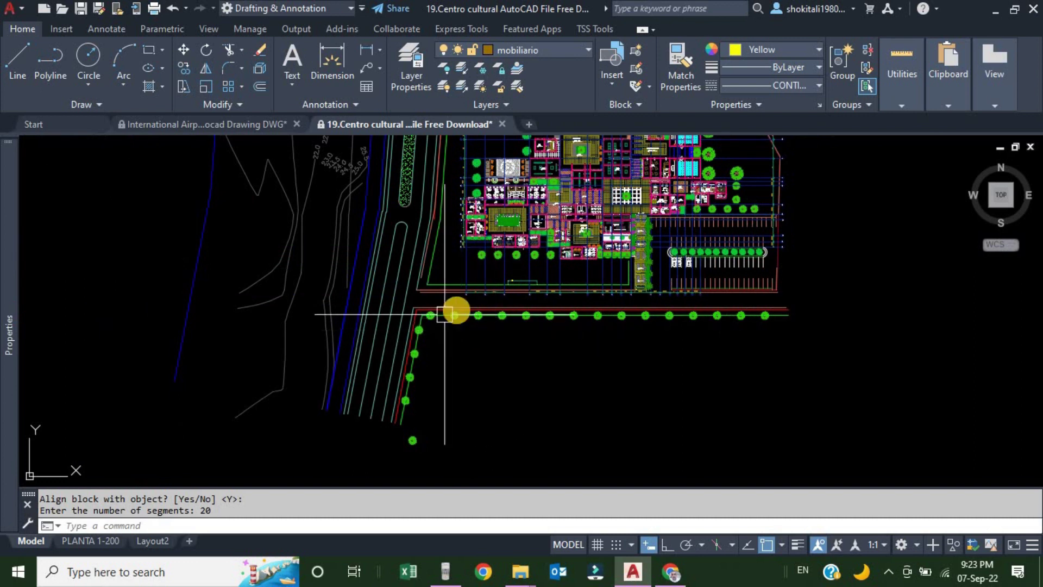
pyautogui.scroll(2, 449, 330)
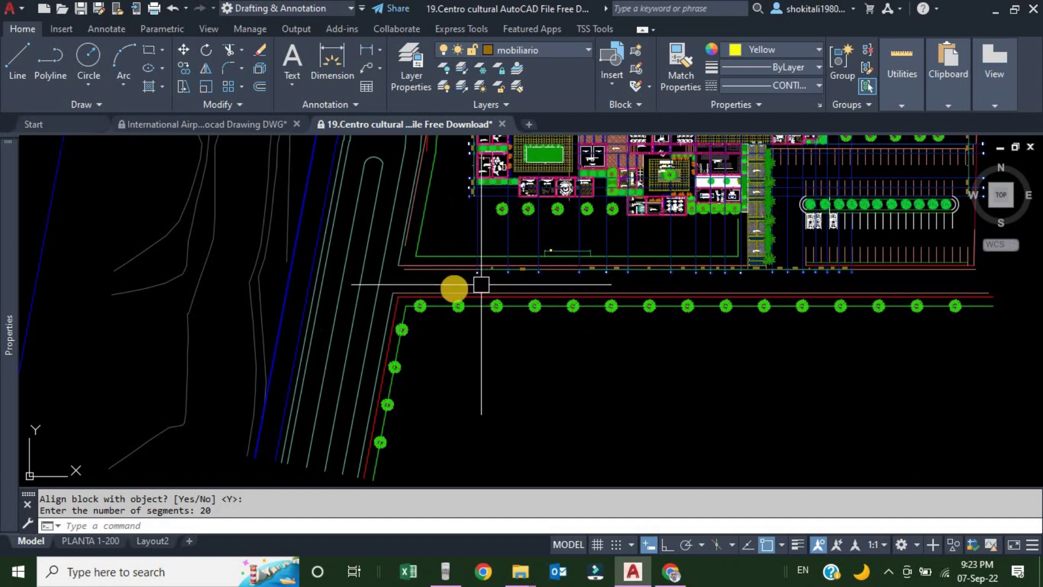
pyautogui.scroll(3, 442, 321)
pyautogui.scroll(-4, 442, 321)
pyautogui.scroll(2, 458, 251)
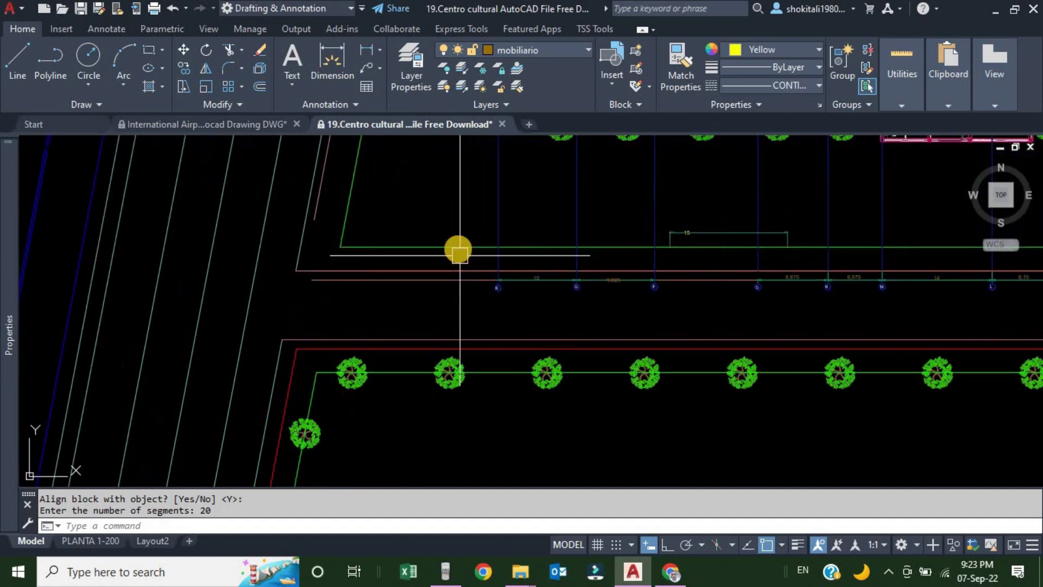
pyautogui.scroll(1, 443, 255)
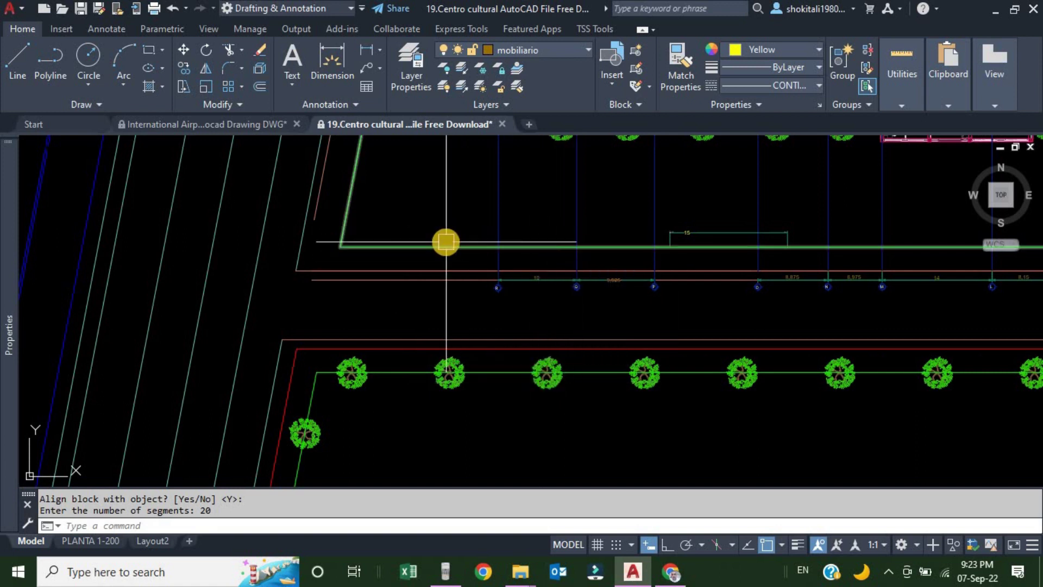
pyautogui.scroll(5, 467, 380)
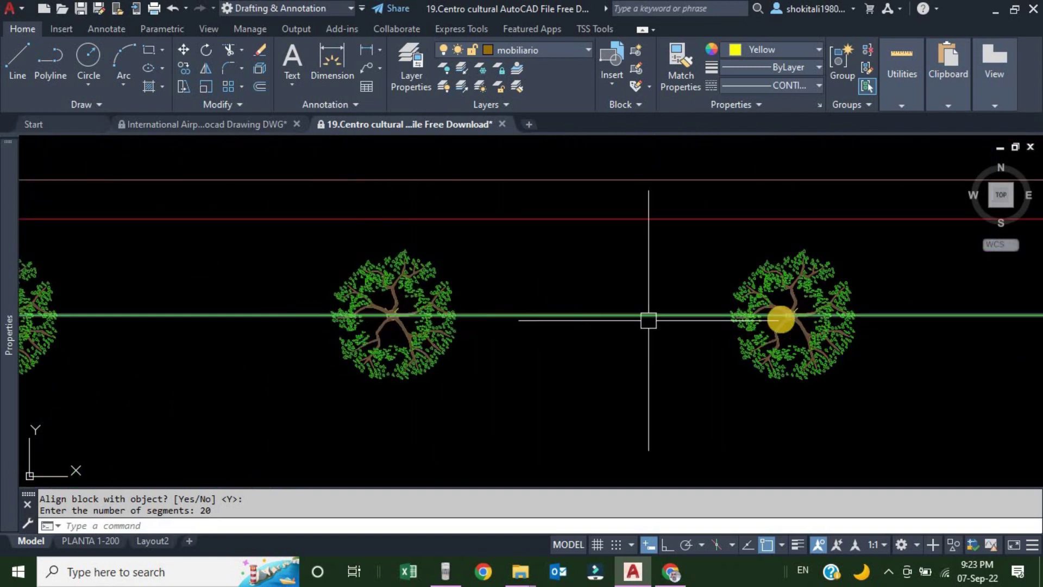
pyautogui.scroll(-7, 435, 310)
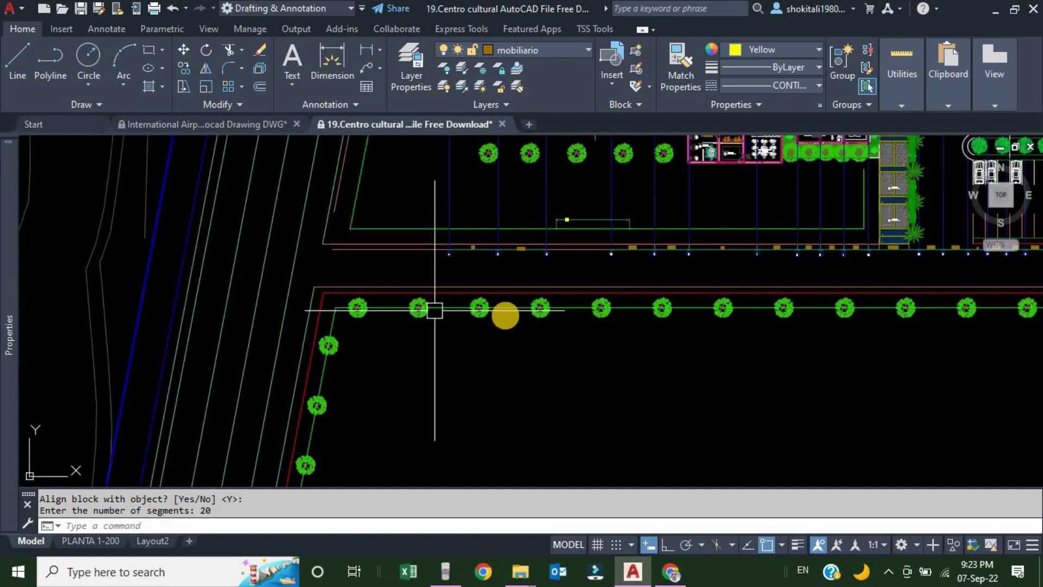
pyautogui.scroll(-2, 435, 310)
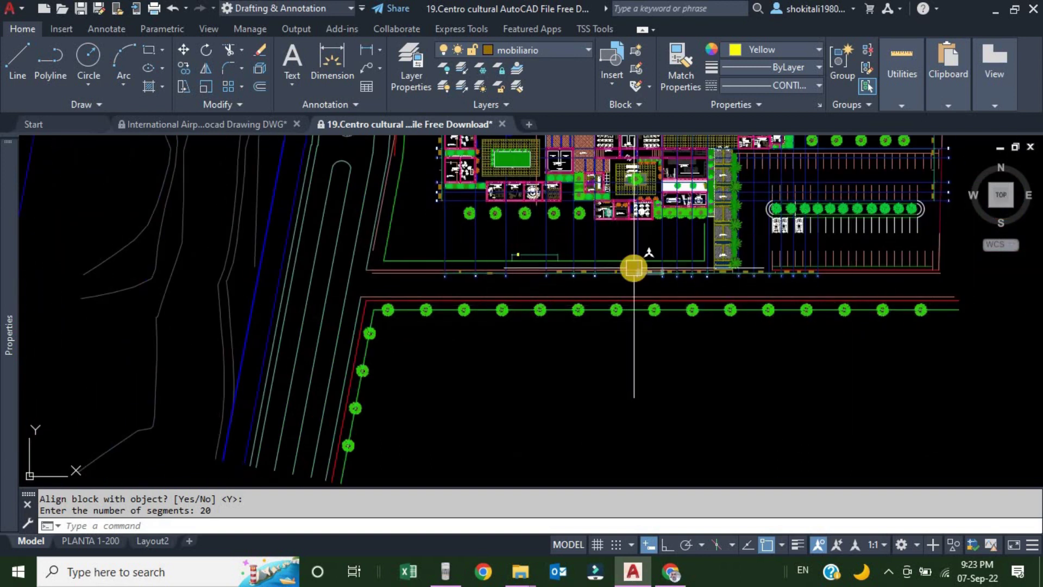
pyautogui.scroll(2, 634, 268)
pyautogui.click(620, 256)
pyautogui.scroll(2, 619, 255)
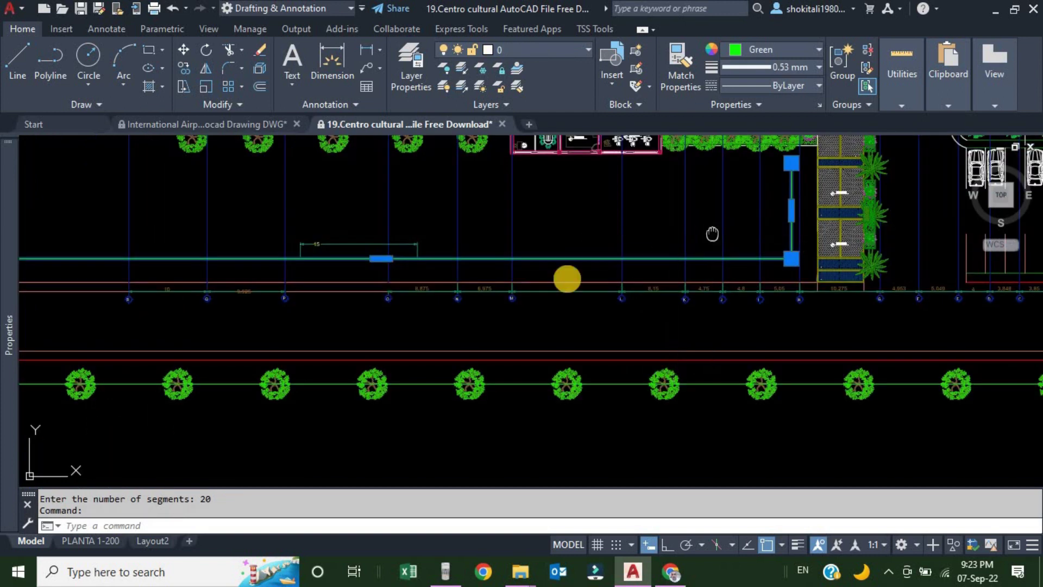
pyautogui.moveTo(804, 242); pyautogui.dragTo(575, 303, button='middle')
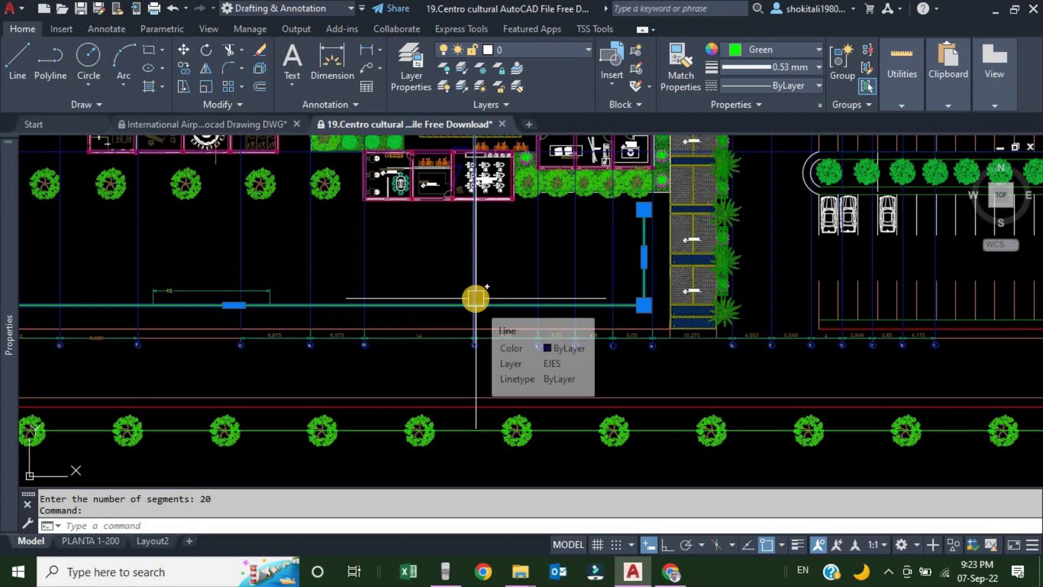
pyautogui.scroll(-4, 360, 314)
pyautogui.press('Escape')
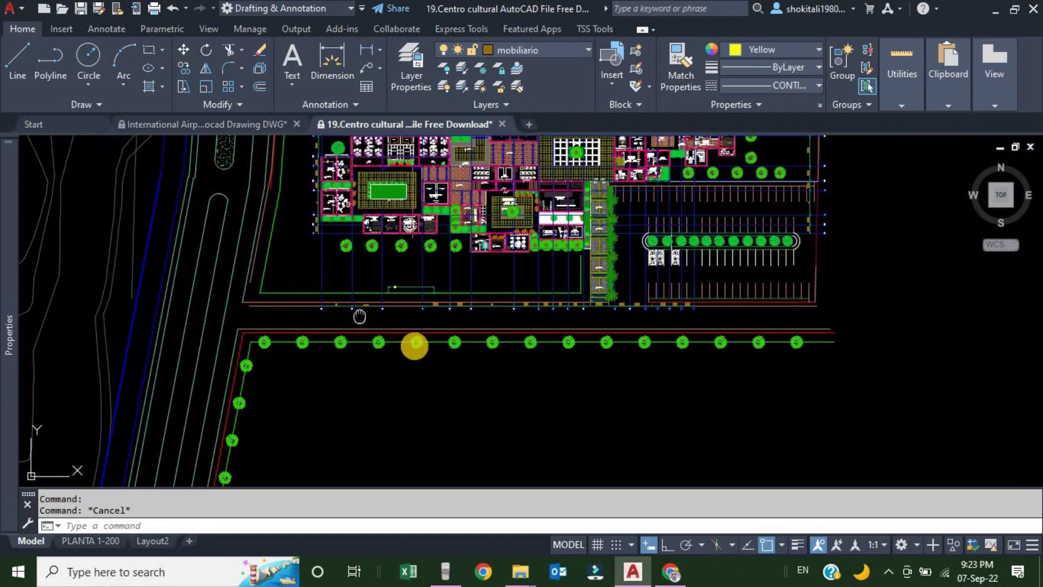
# - Use MEASURE on the upper green line to place point markers every 25 units
pyautogui.moveTo(351, 308); pyautogui.dragTo(415, 346, button='middle')
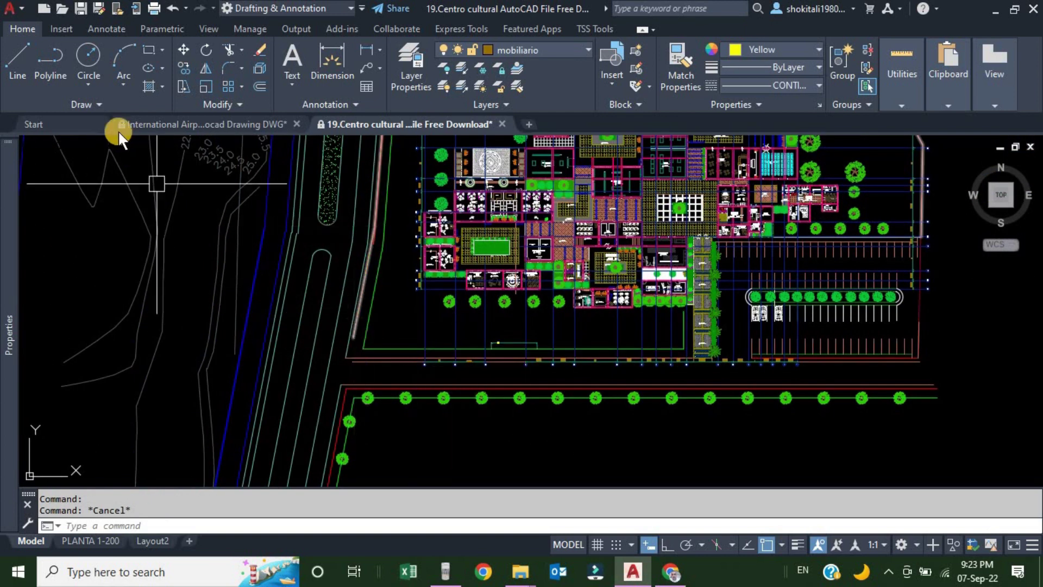
pyautogui.click(99, 102)
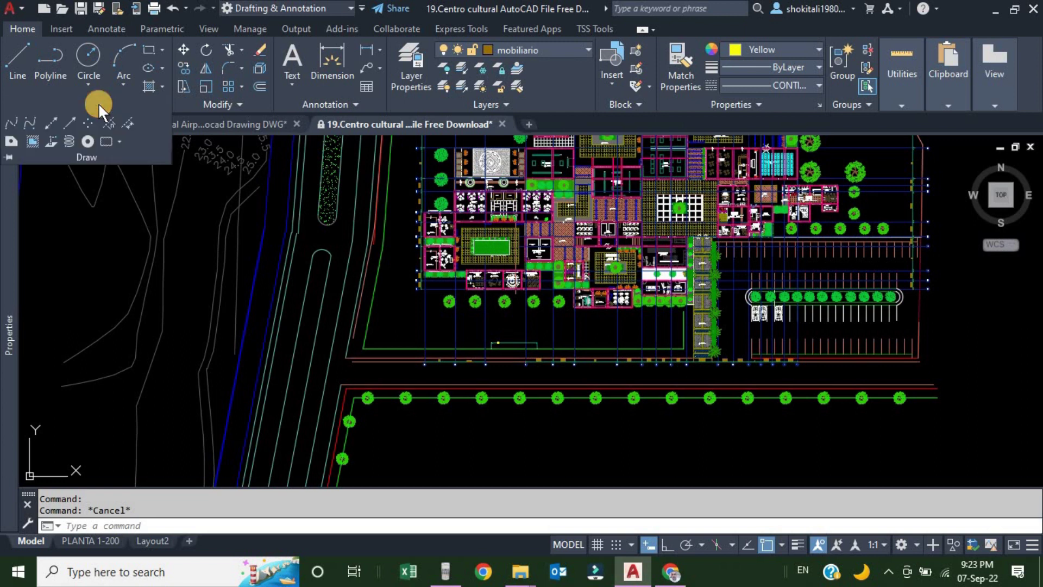
pyautogui.click(128, 119)
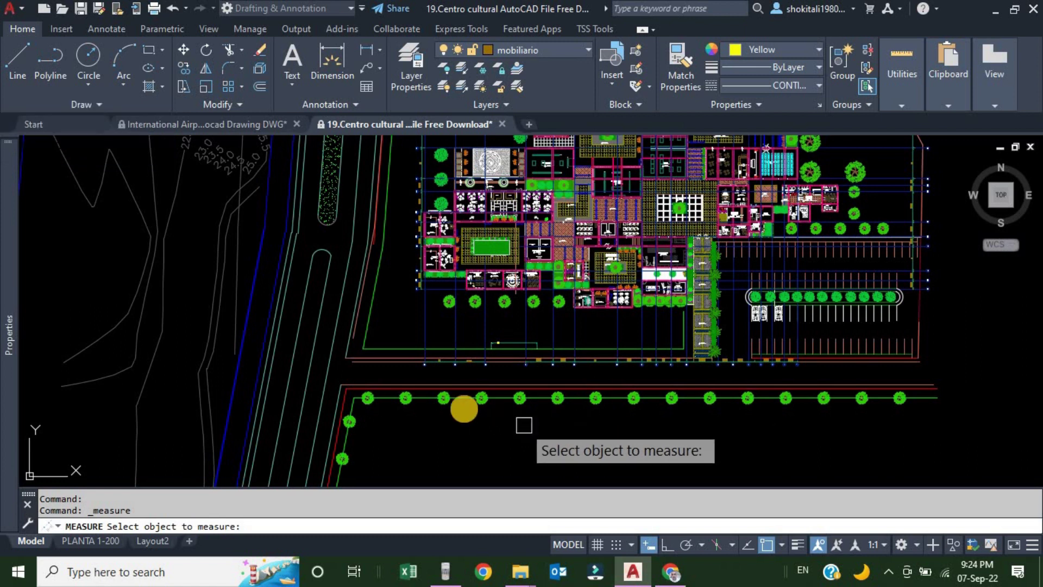
pyautogui.scroll(1, 435, 363)
pyautogui.scroll(3, 479, 282)
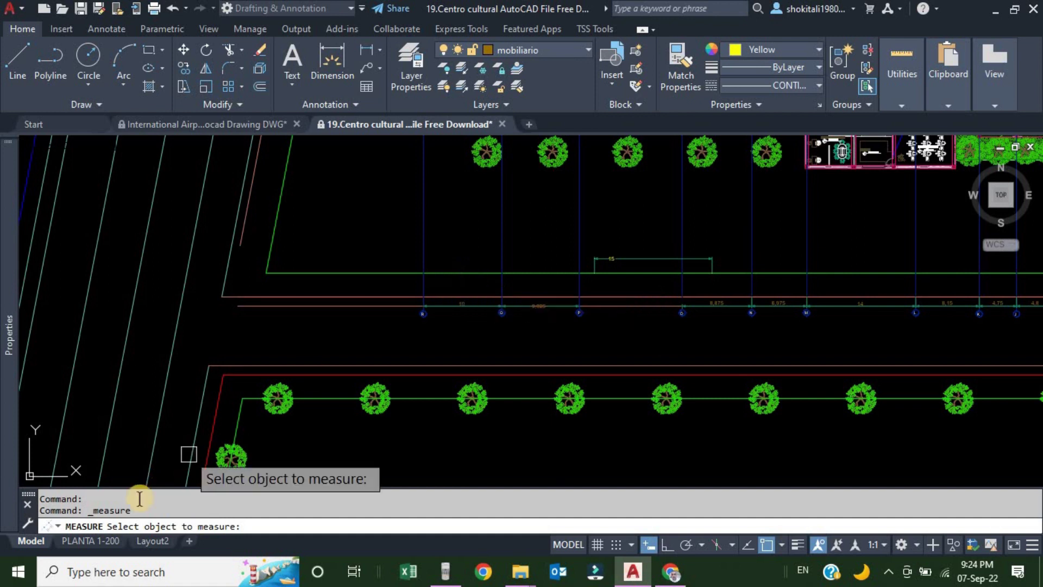
pyautogui.click(464, 274)
pyautogui.write('25')
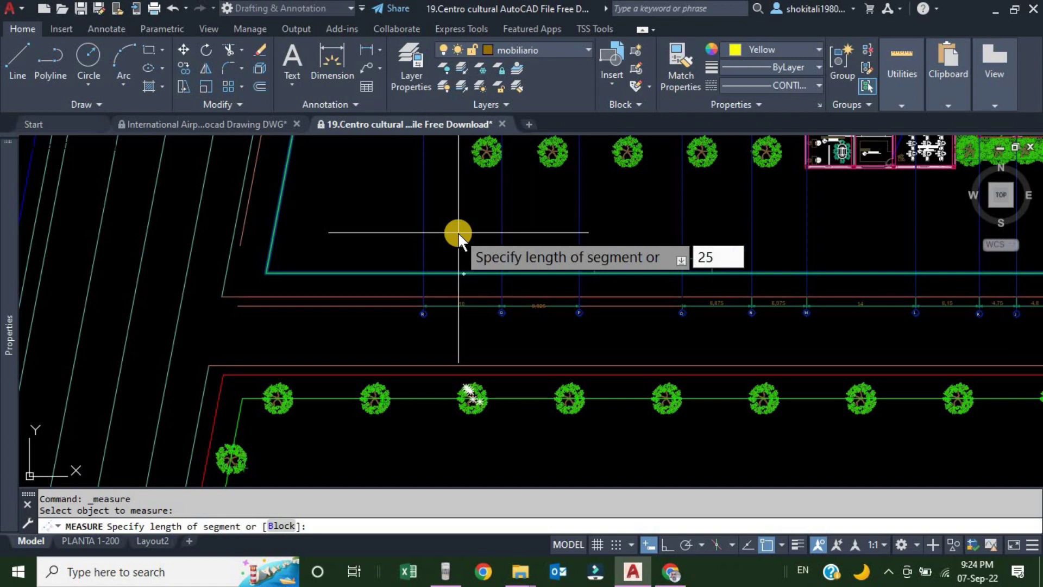
pyautogui.press('Return')
# - End the command and pan to inspect the new 25-unit markers on the line
pyautogui.press('Escape')
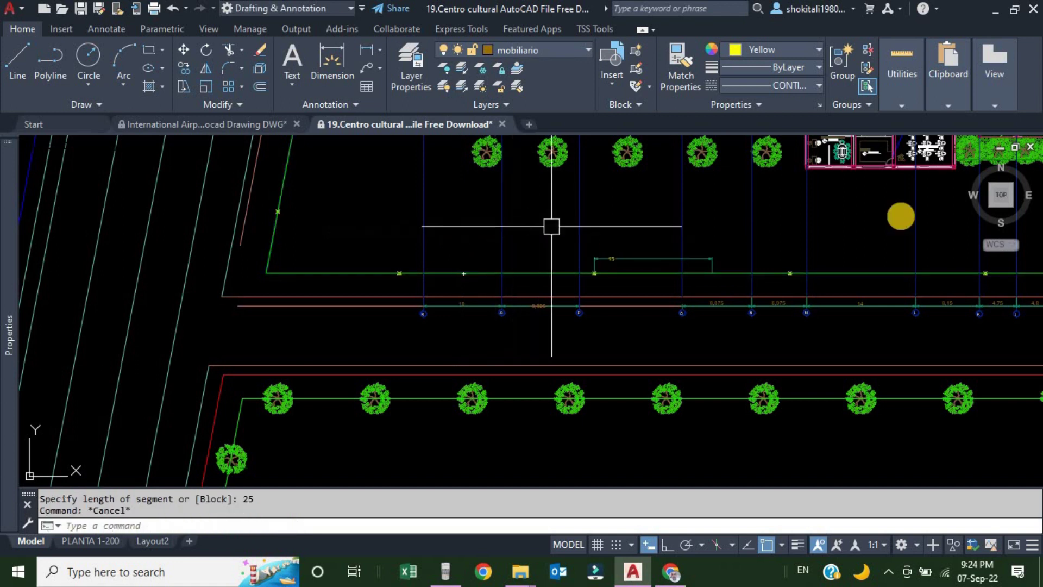
pyautogui.scroll(3, 902, 272)
pyautogui.moveTo(907, 303); pyautogui.dragTo(601, 305, button='middle')
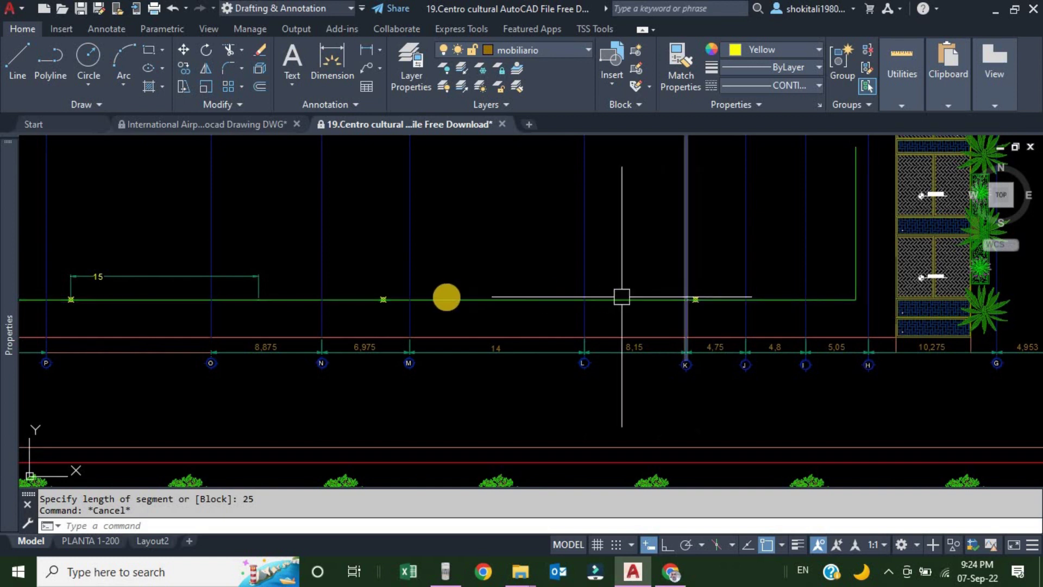
pyautogui.scroll(-5, 384, 301)
pyautogui.scroll(-2, 289, 340)
# - Inspect the tree-lined boundary corner and building above, then type meas for MEASURE suggestions
pyautogui.moveTo(289, 340); pyautogui.dragTo(352, 272, button='middle')
pyautogui.scroll(5, 306, 400)
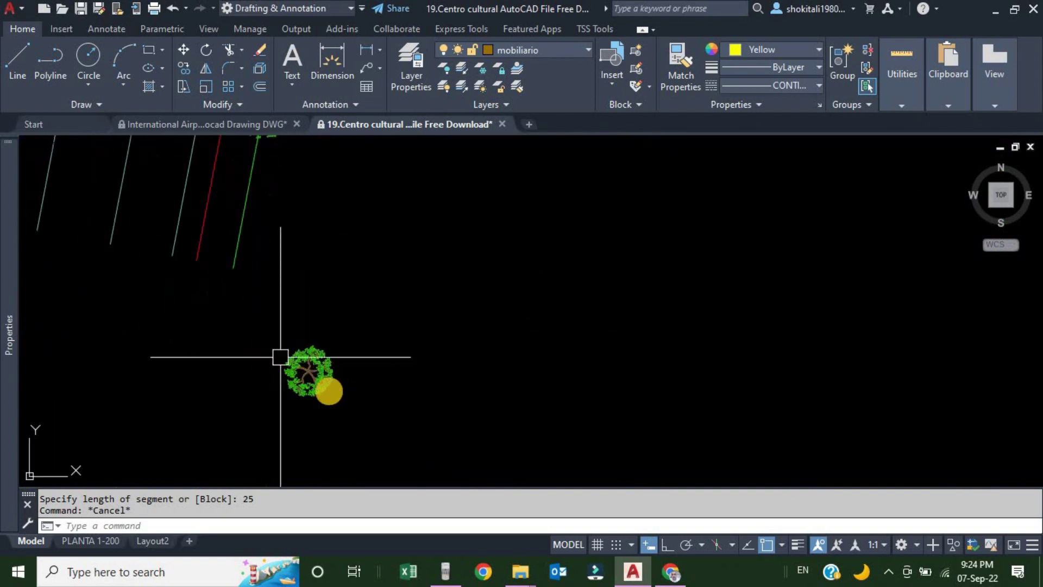
pyautogui.scroll(-3, 319, 393)
pyautogui.moveTo(380, 157); pyautogui.dragTo(407, 249, button='middle')
pyautogui.scroll(3, 408, 239)
pyautogui.scroll(-3, 426, 231)
pyautogui.moveTo(354, 445); pyautogui.dragTo(376, 347, button='middle')
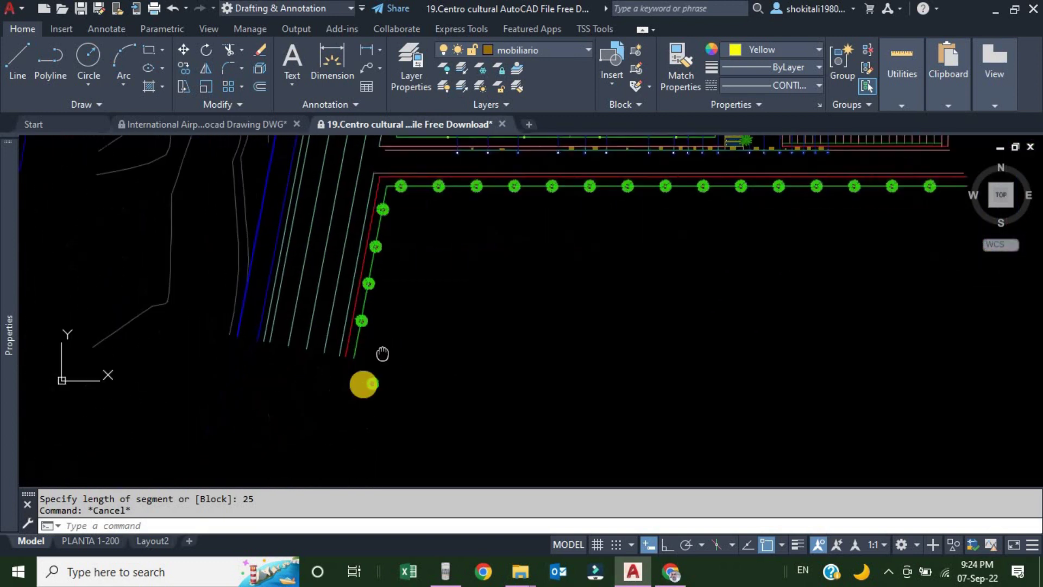
pyautogui.scroll(2, 355, 392)
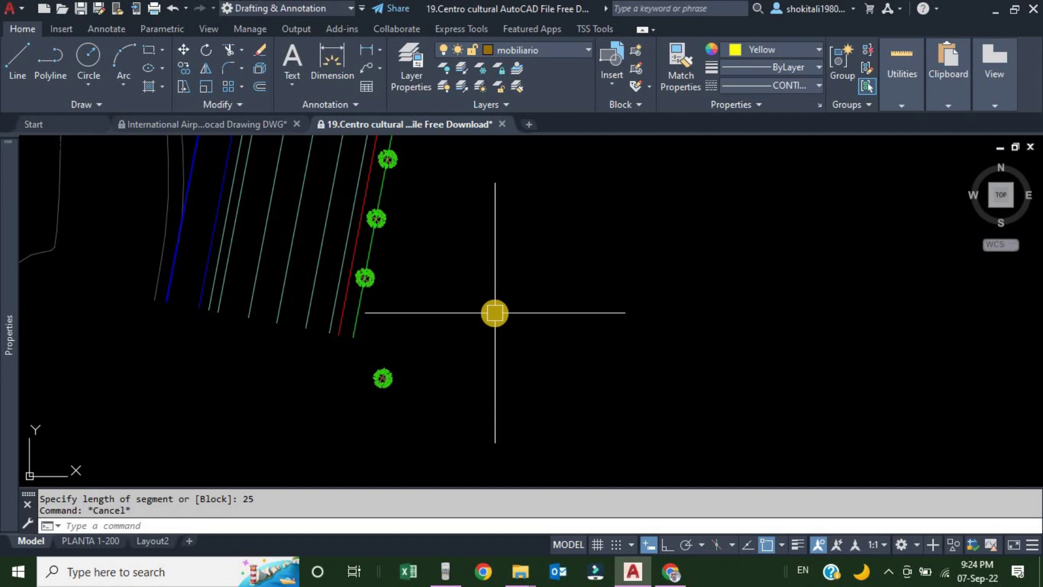
pyautogui.write('meas')
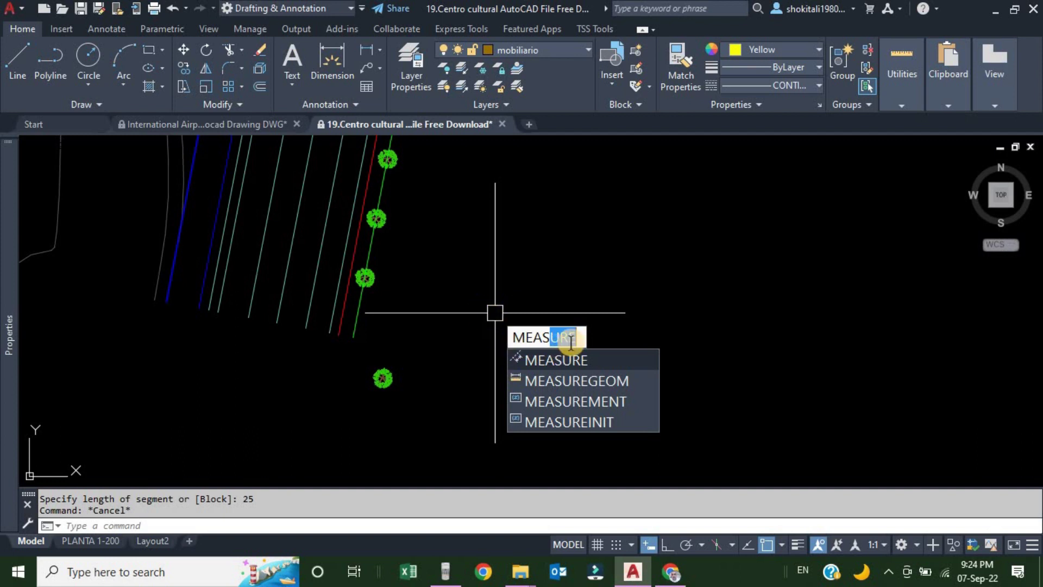
# - Measure the inner green line with aligned tree-101 blocks placed every 25 units
pyautogui.press('Return')
pyautogui.scroll(-3, 566, 333)
pyautogui.scroll(2, 533, 299)
pyautogui.scroll(2, 576, 353)
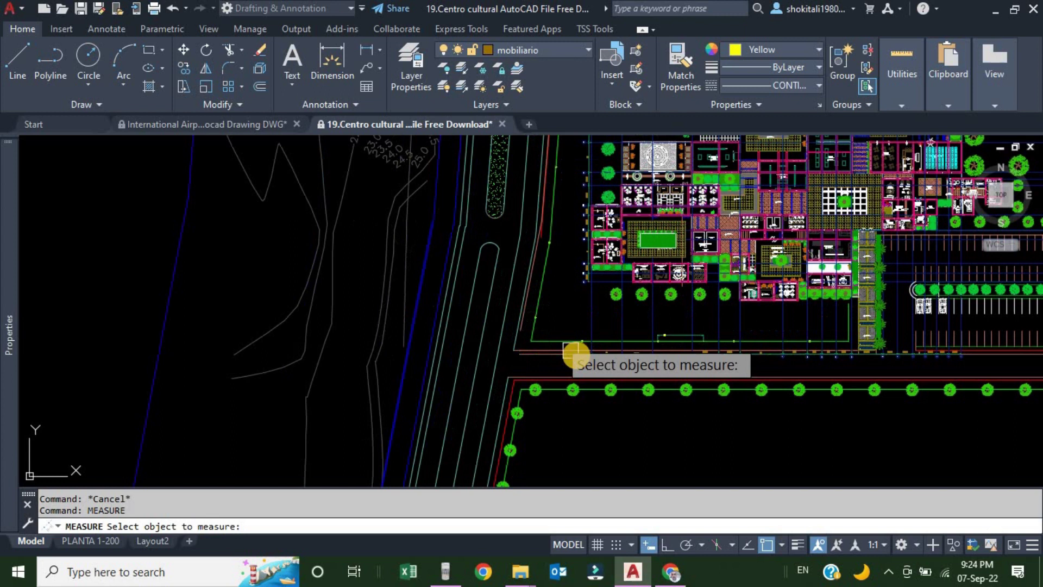
pyautogui.scroll(3, 569, 350)
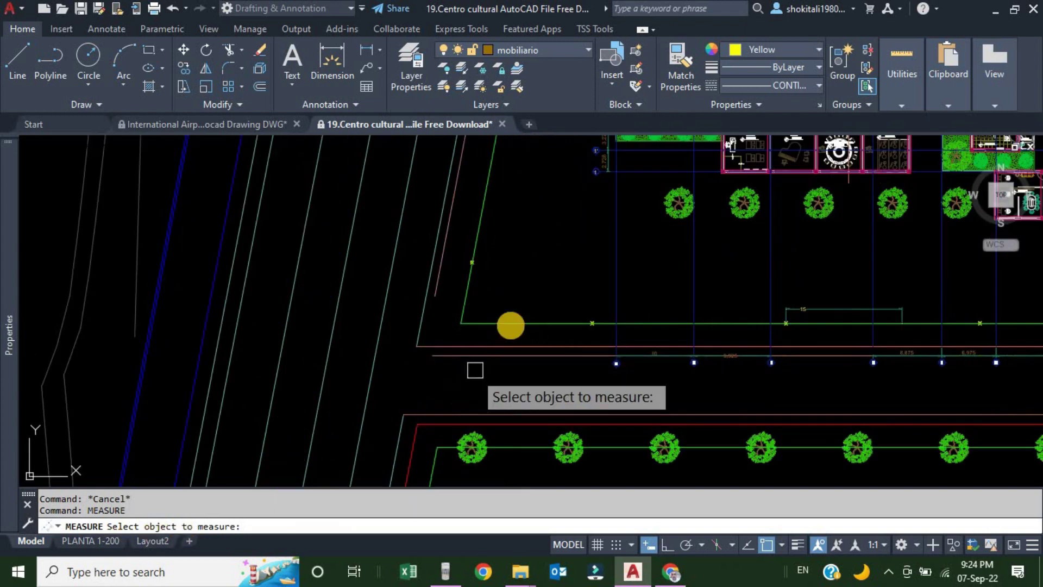
pyautogui.click(513, 324)
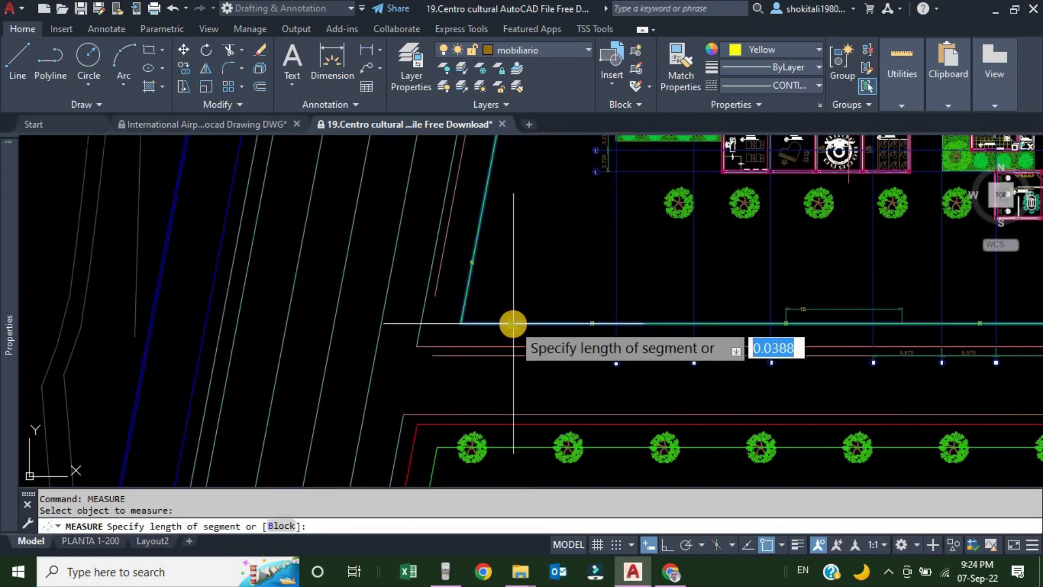
pyautogui.click(145, 522)
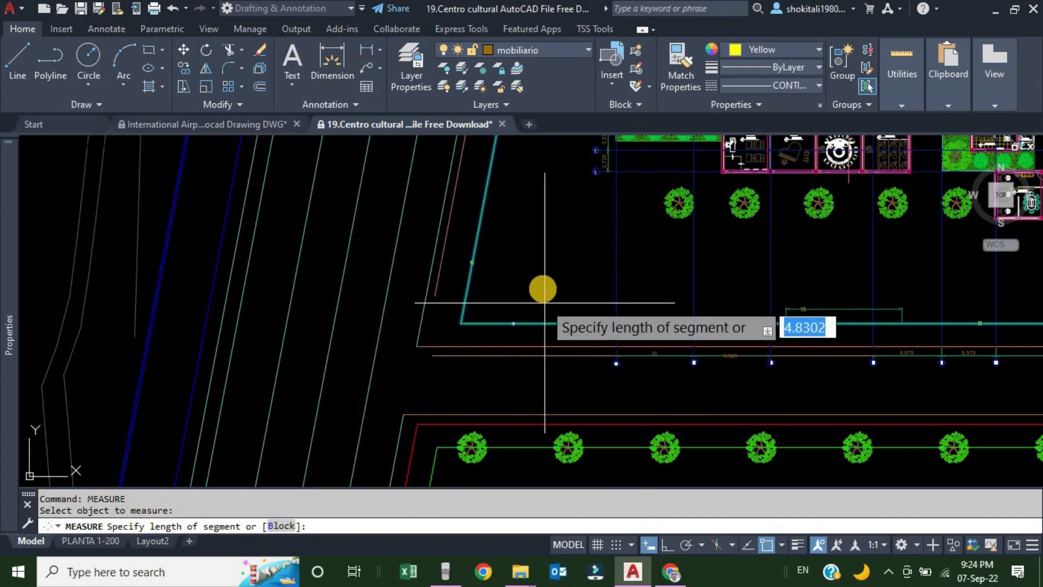
pyautogui.click(280, 527)
pyautogui.write('tree-101')
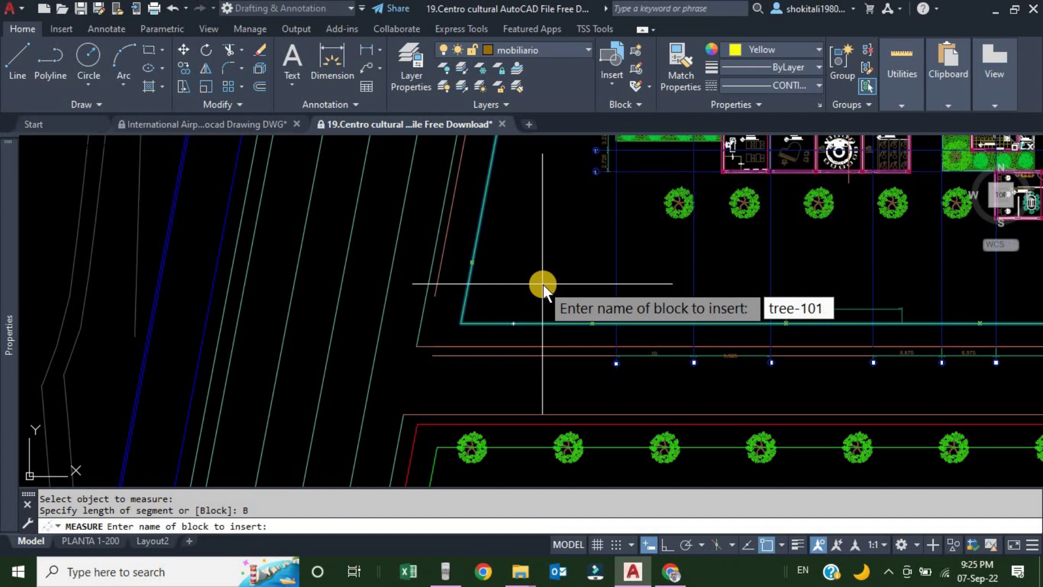
pyautogui.press('Return')
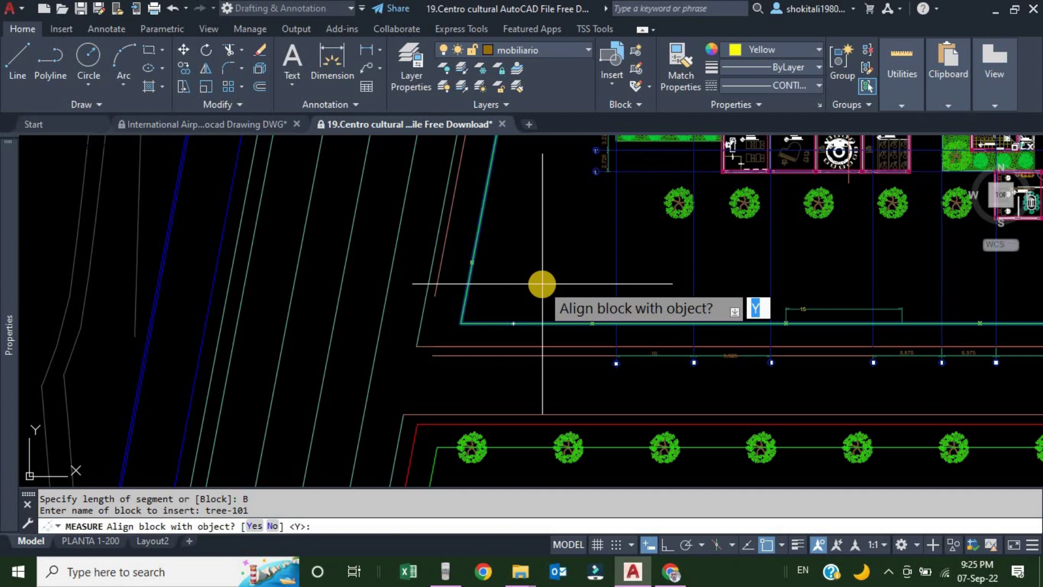
pyautogui.press('Return')
pyautogui.write('25')
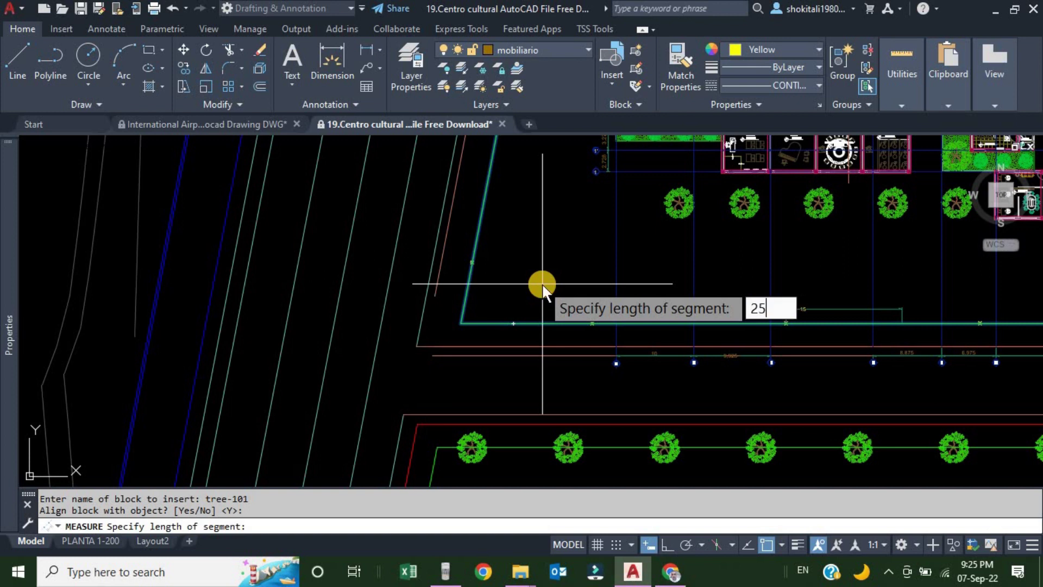
pyautogui.press('Return')
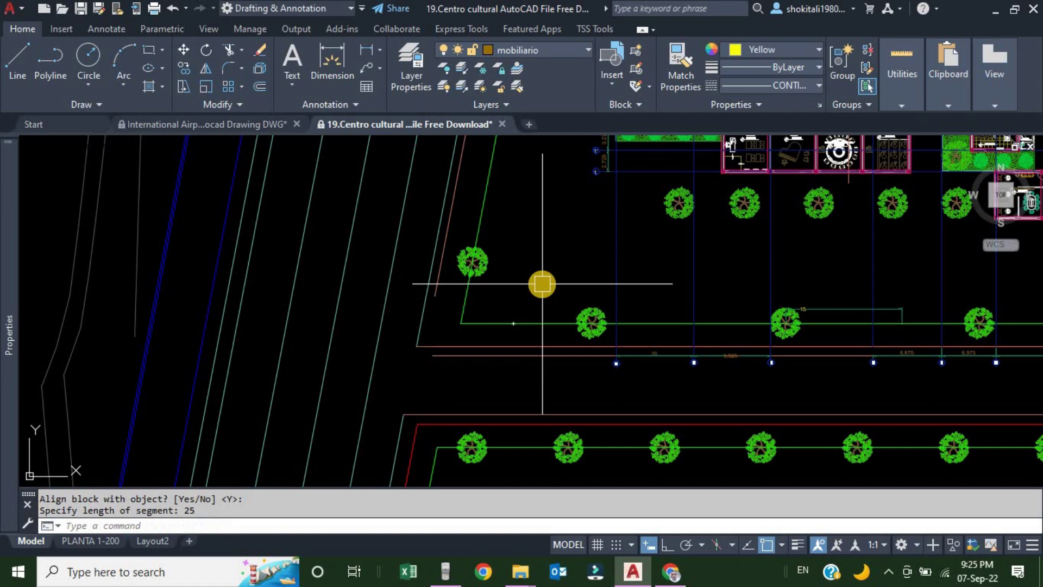
pyautogui.scroll(-2, 546, 287)
pyautogui.scroll(2, 677, 310)
pyautogui.scroll(5, 360, 319)
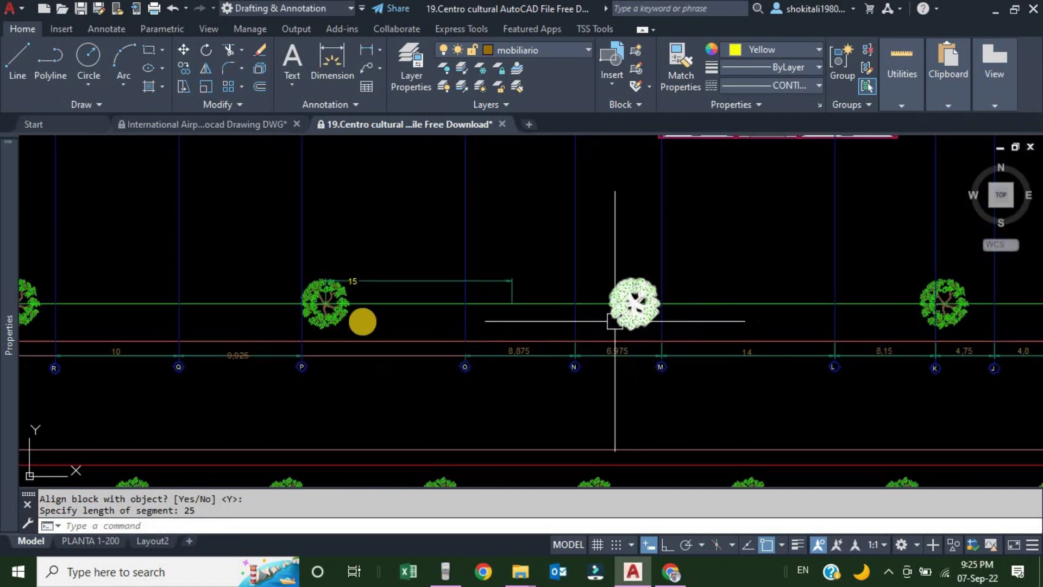
pyautogui.scroll(5, 326, 303)
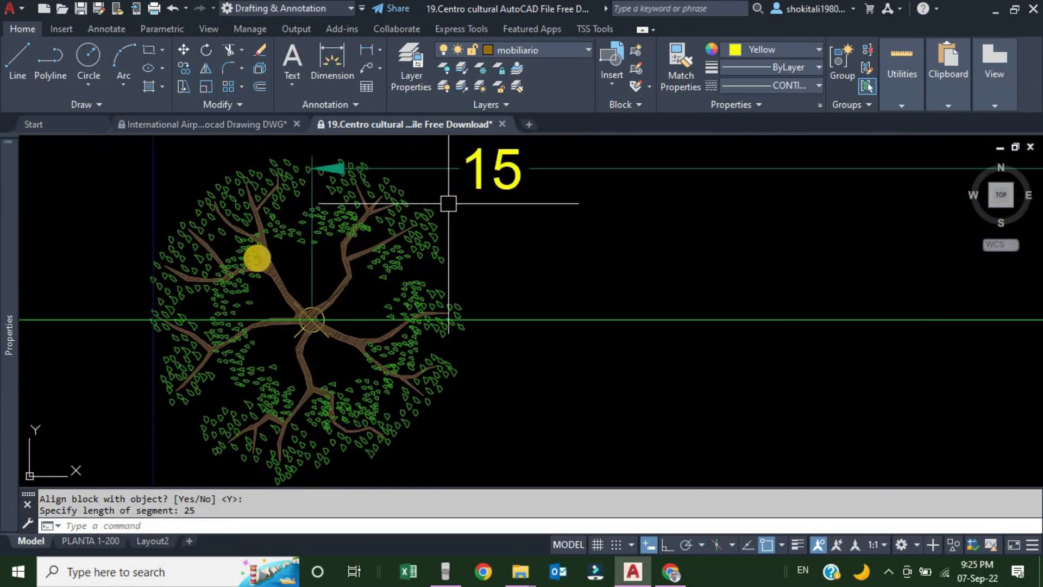
pyautogui.scroll(2, 311, 272)
pyautogui.click(310, 272)
pyautogui.scroll(-2, 399, 277)
pyautogui.scroll(-3, 598, 245)
pyautogui.scroll(-1, 792, 279)
pyautogui.moveTo(791, 279); pyautogui.dragTo(326, 286, button='middle')
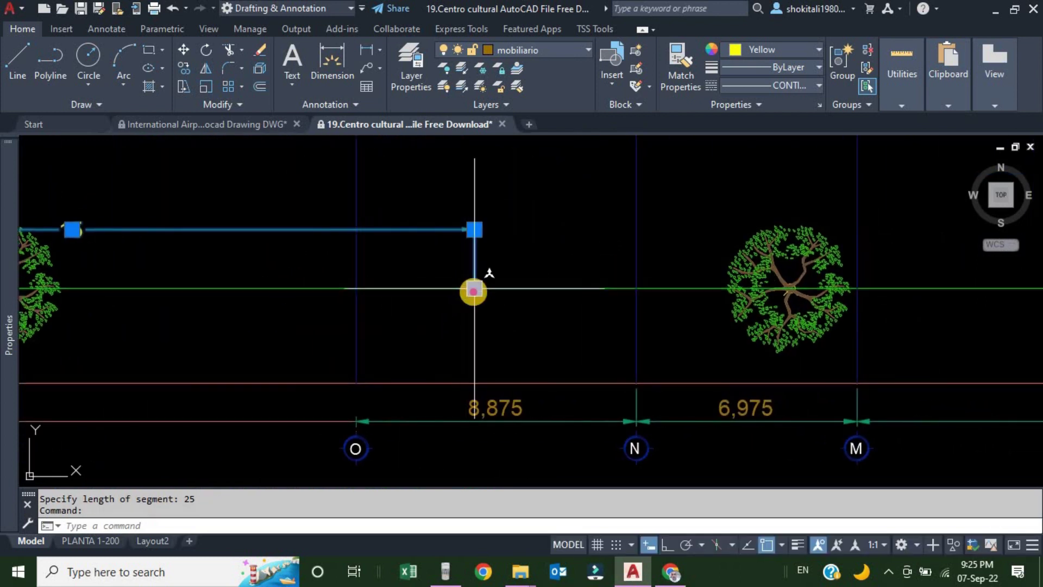
pyautogui.click(475, 288)
pyautogui.scroll(3, 744, 299)
pyautogui.scroll(3, 728, 304)
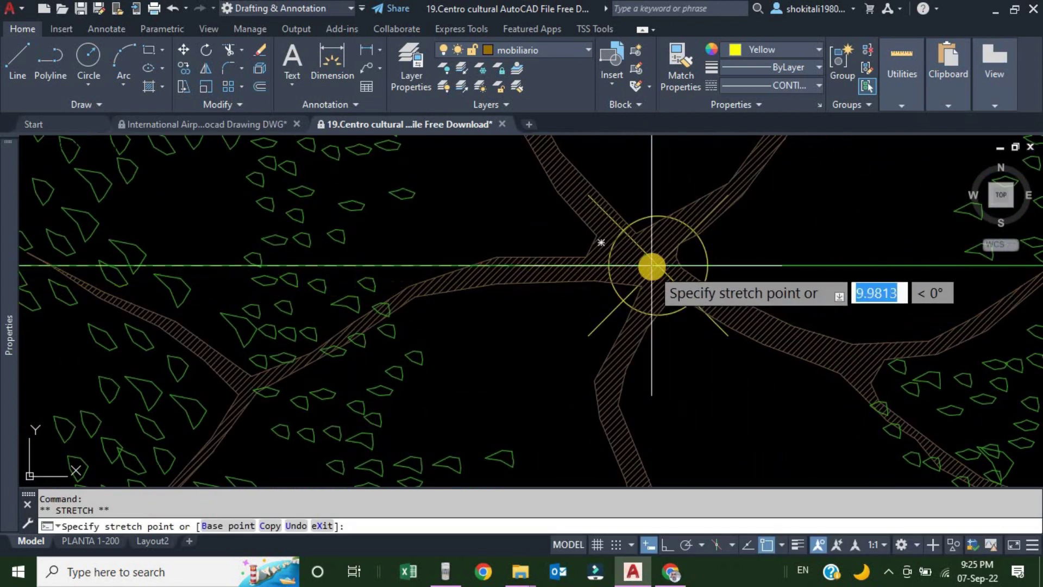
pyautogui.scroll(3, 652, 266)
pyautogui.scroll(2, 673, 264)
pyautogui.scroll(-3, 674, 266)
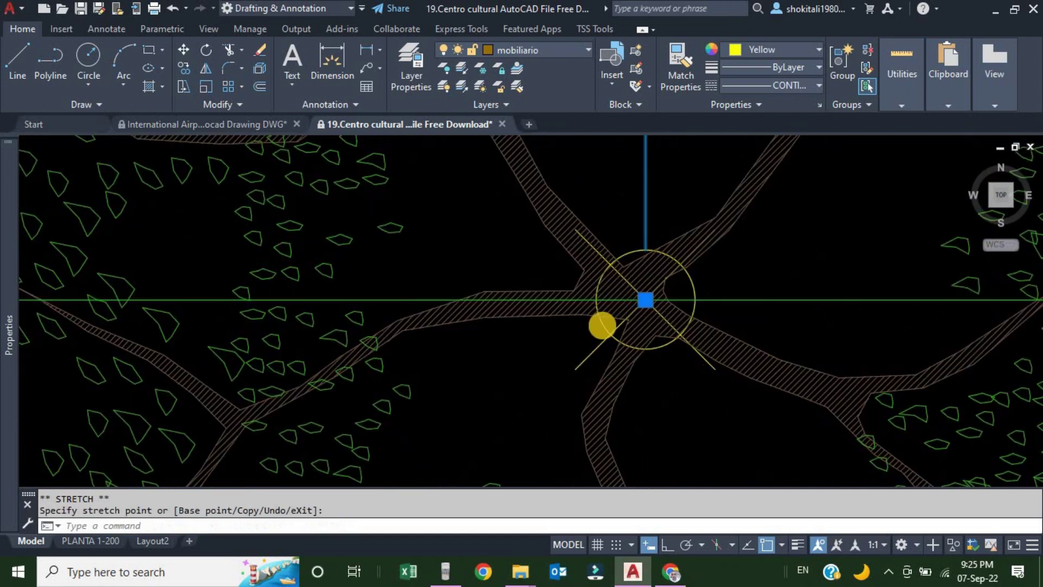
pyautogui.scroll(-3, 609, 288)
pyautogui.scroll(3, 168, 285)
pyautogui.press('Escape')
pyautogui.scroll(2, 168, 285)
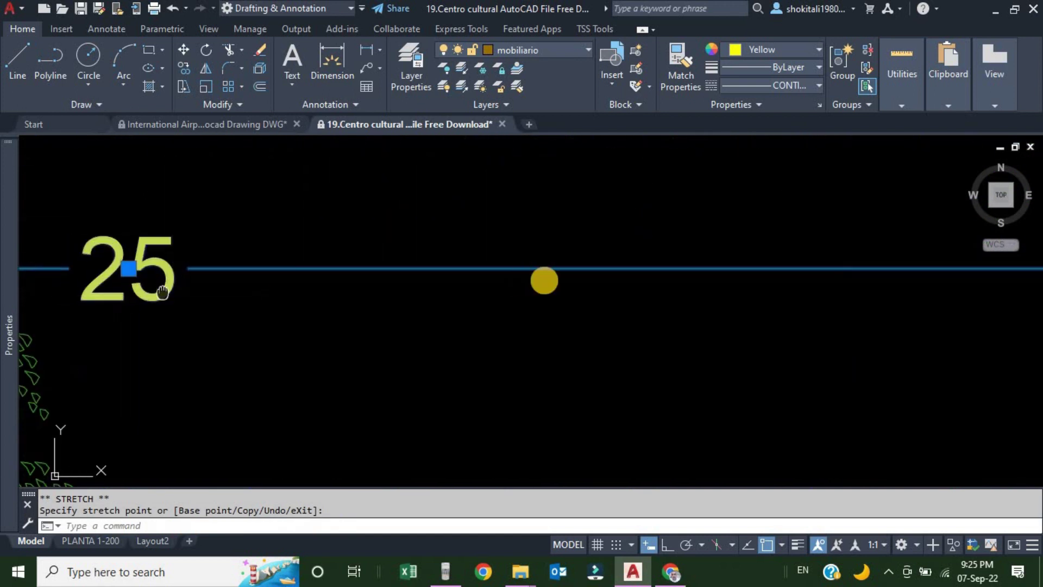
pyautogui.moveTo(130, 272); pyautogui.dragTo(519, 265, button='middle')
pyautogui.scroll(-3, 517, 264)
pyautogui.scroll(-3, 510, 277)
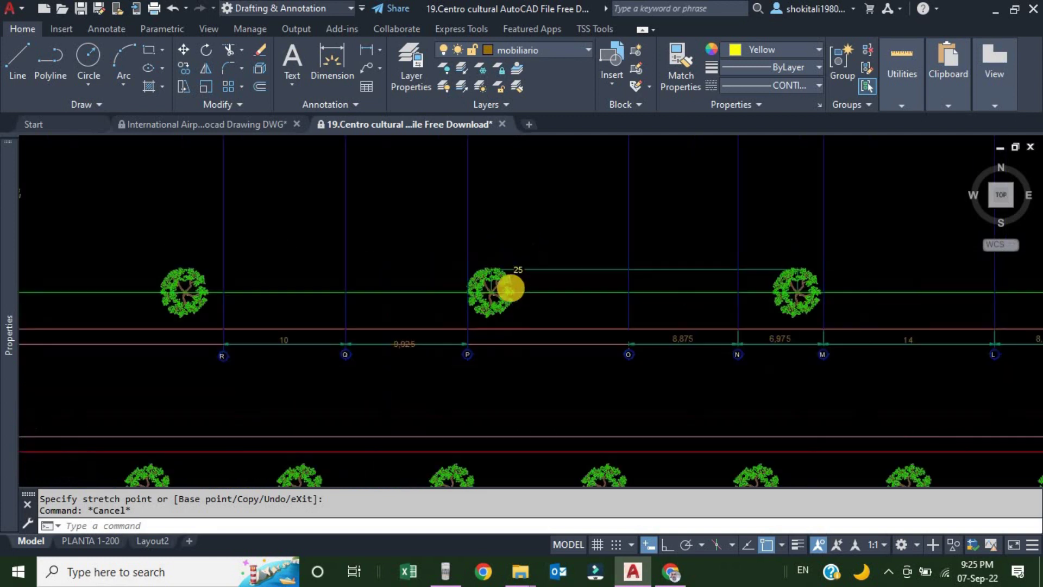
pyautogui.scroll(-3, 489, 289)
pyautogui.moveTo(507, 345); pyautogui.dragTo(502, 304, button='middle')
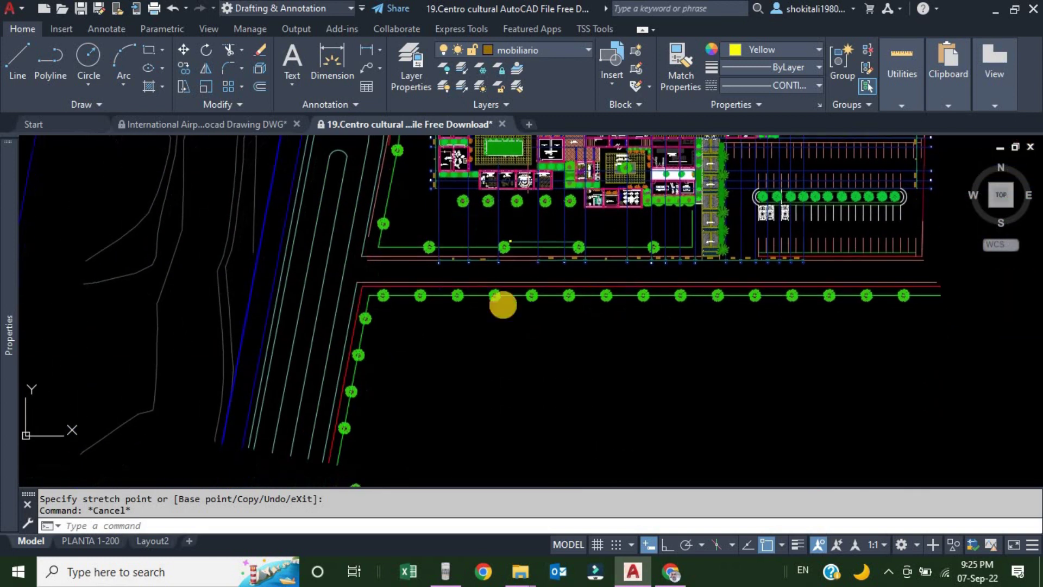
pyautogui.scroll(2, 458, 295)
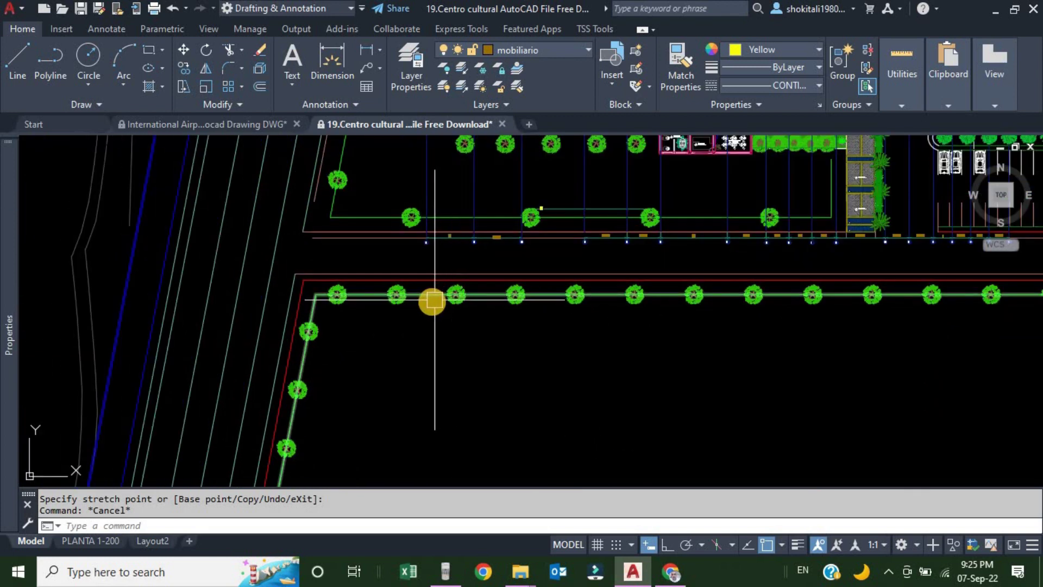
pyautogui.scroll(6, 381, 296)
pyautogui.scroll(4, 326, 277)
pyautogui.scroll(-4, 304, 258)
pyautogui.scroll(-5, 381, 255)
pyautogui.scroll(-3, 516, 251)
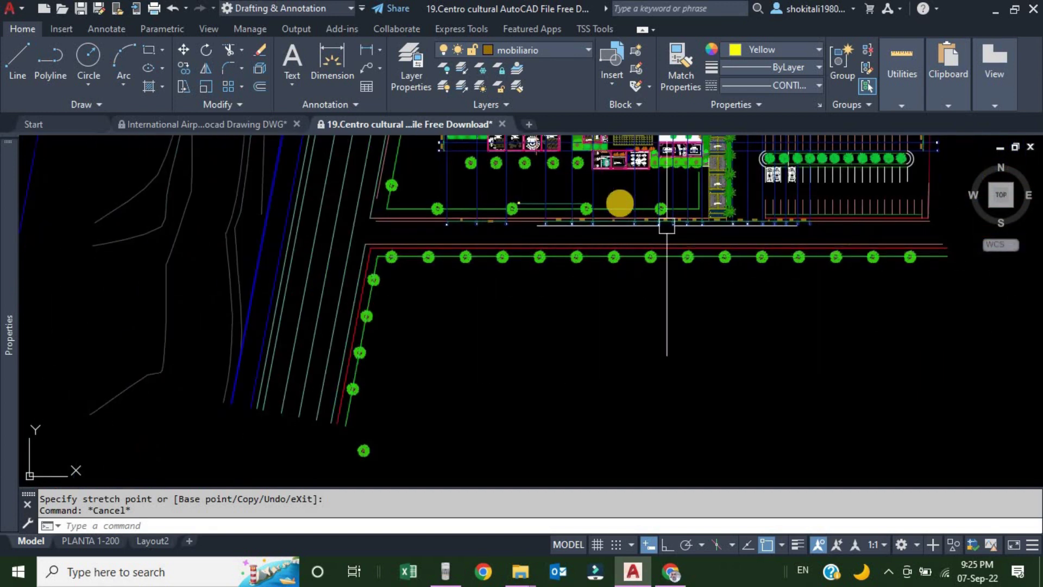
pyautogui.scroll(4, 663, 224)
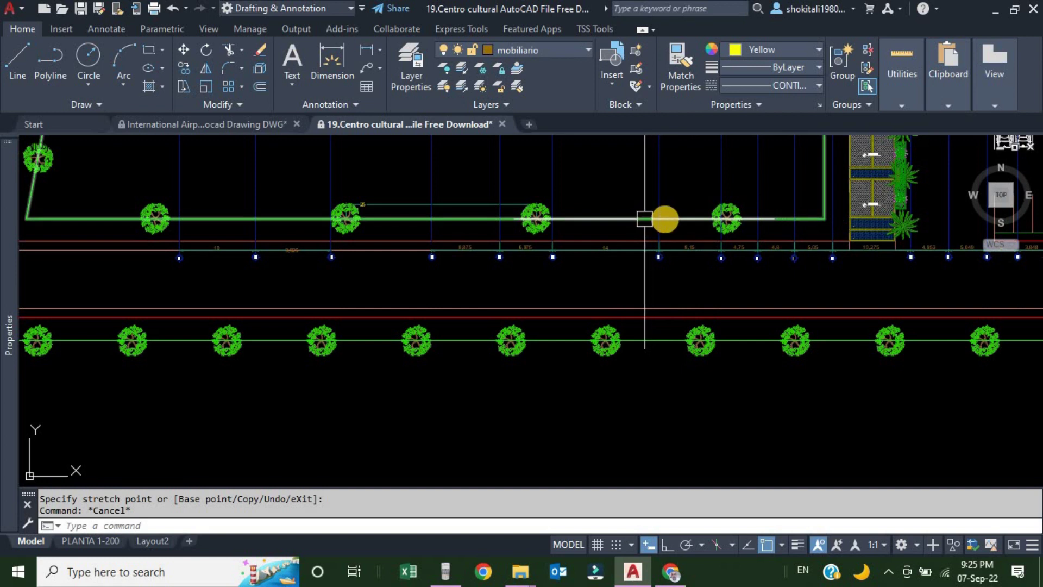
pyautogui.moveTo(645, 219); pyautogui.dragTo(646, 228, button='middle')
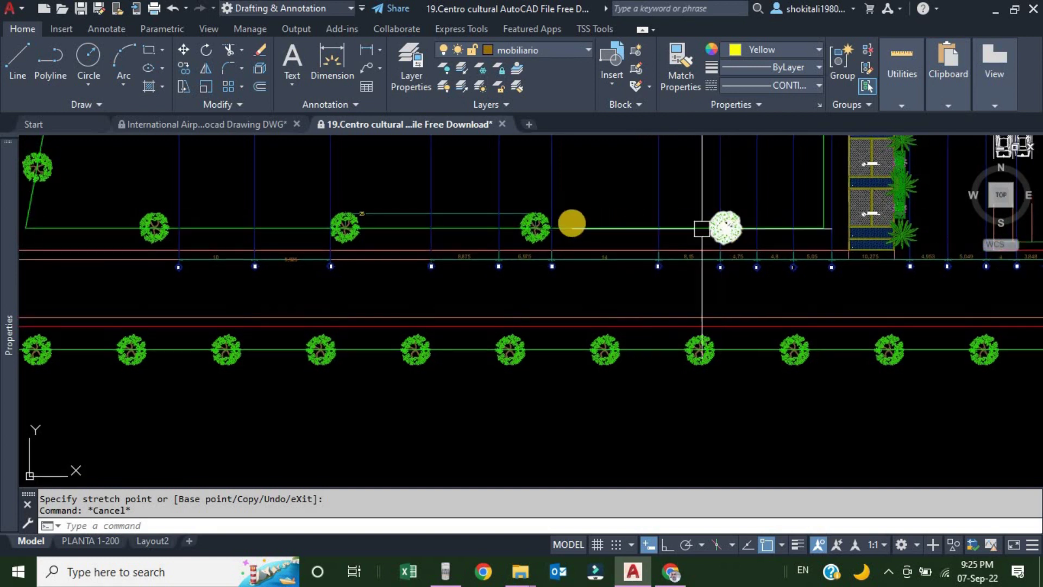
pyautogui.click(666, 230)
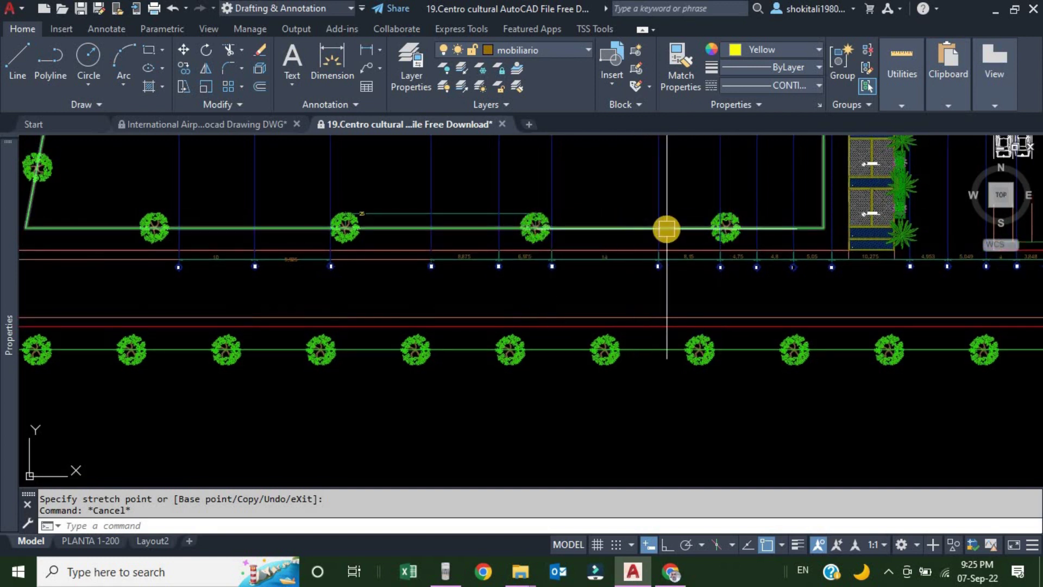
pyautogui.scroll(-4, 573, 242)
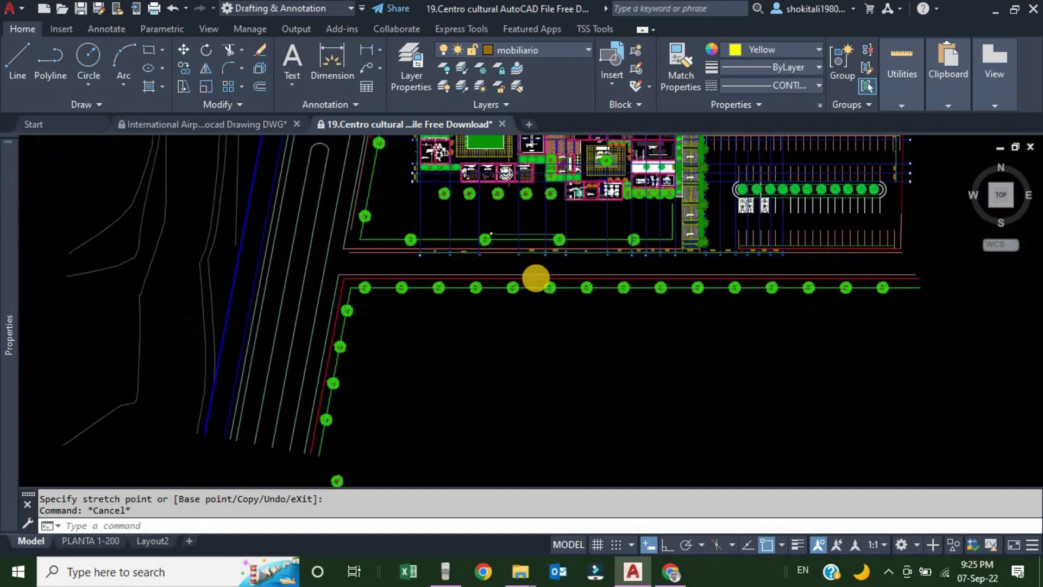
pyautogui.scroll(-5, 536, 278)
pyautogui.moveTo(584, 225); pyautogui.dragTo(572, 275, button='middle')
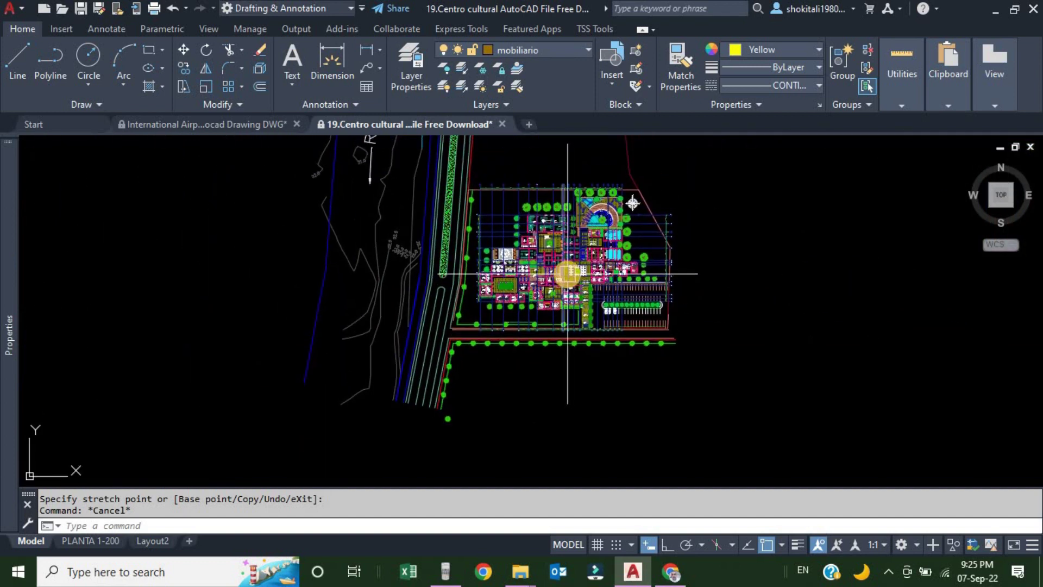